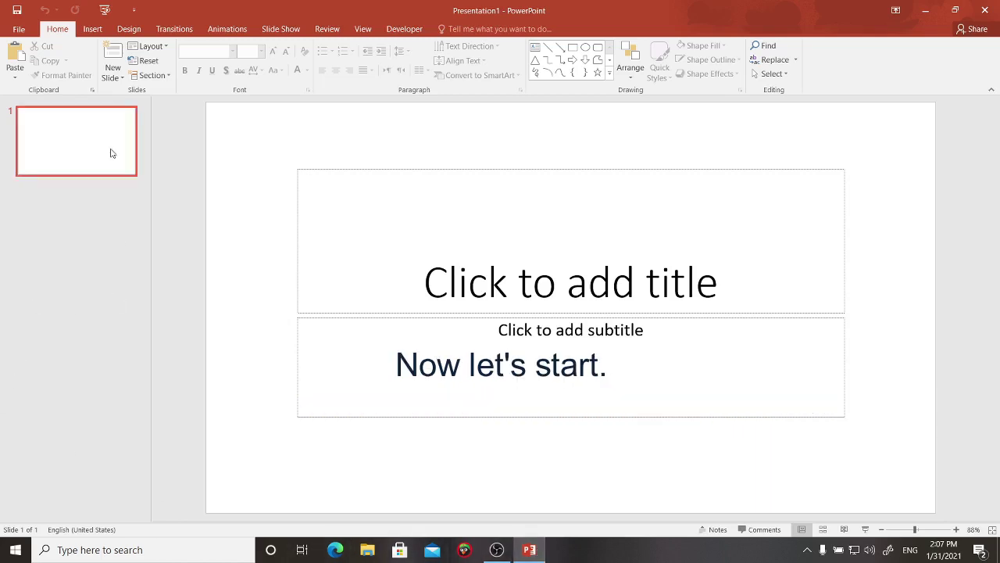
Step: Switch the slide to the Blank layout and insert the waterfall photo from Pictures
click(148, 46)
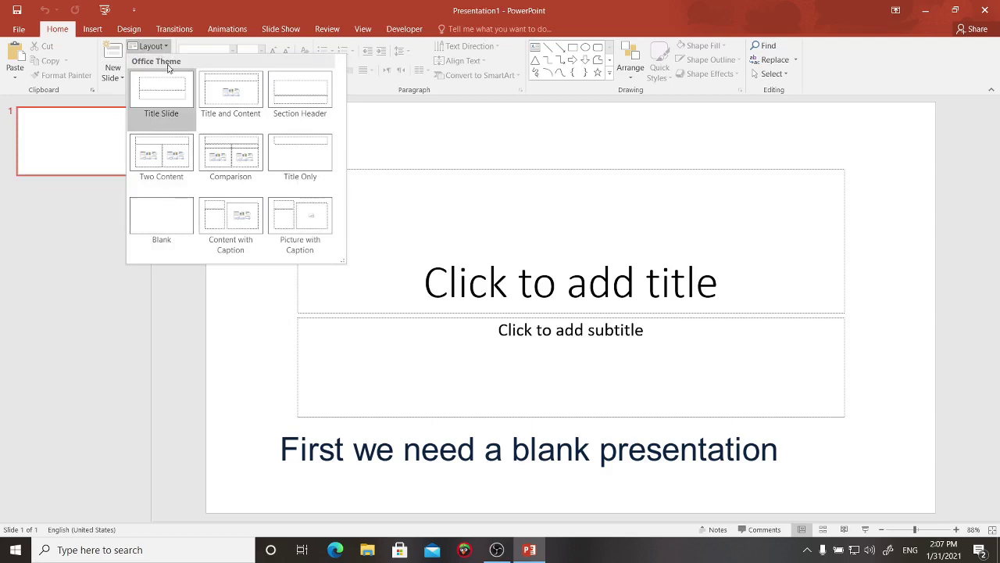
click(172, 212)
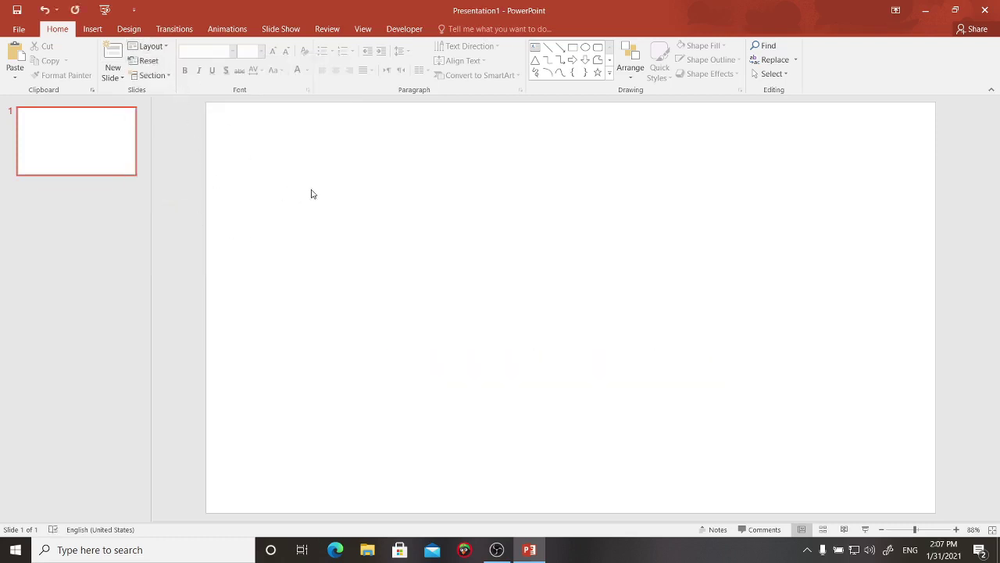
click(92, 29)
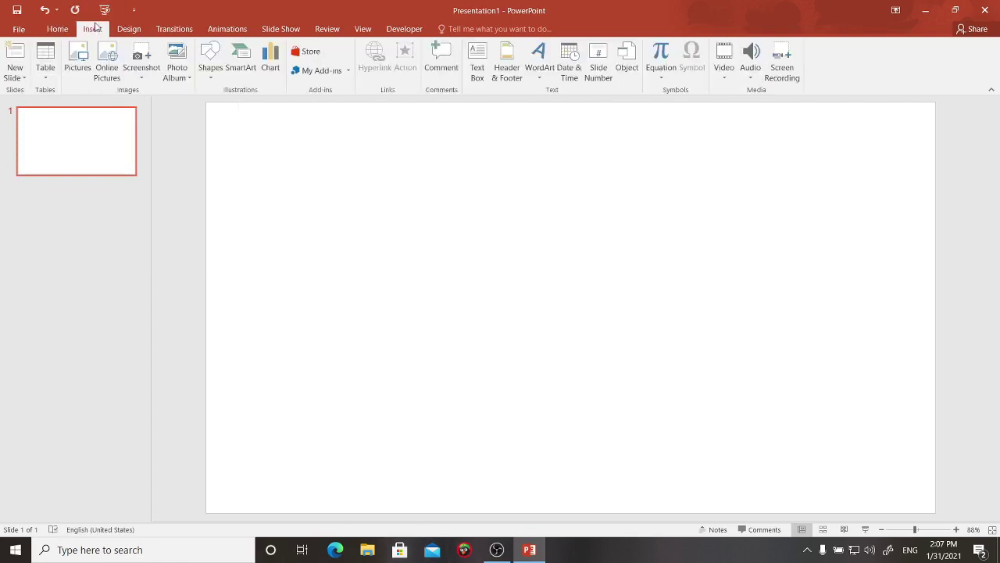
click(86, 75)
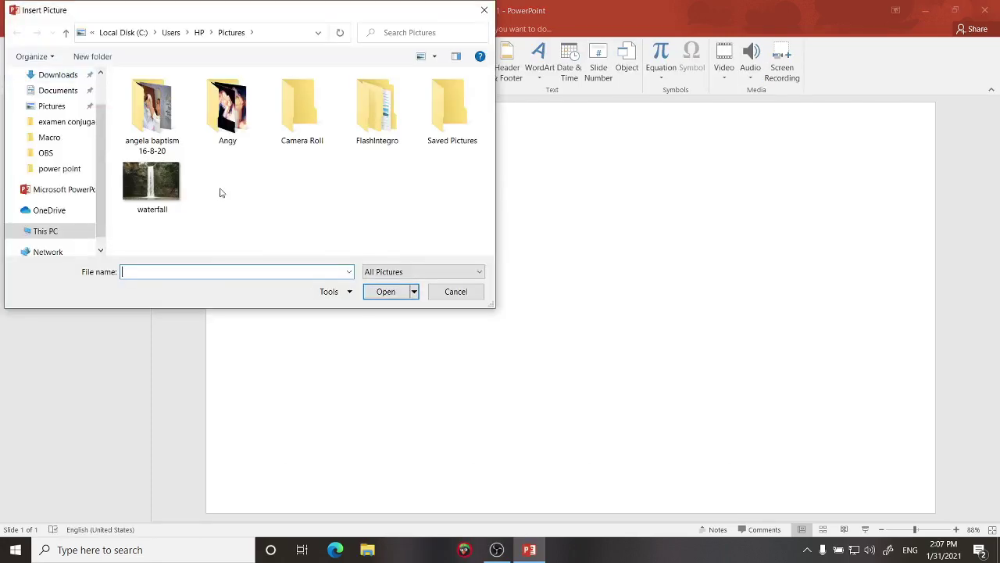
double_click(173, 183)
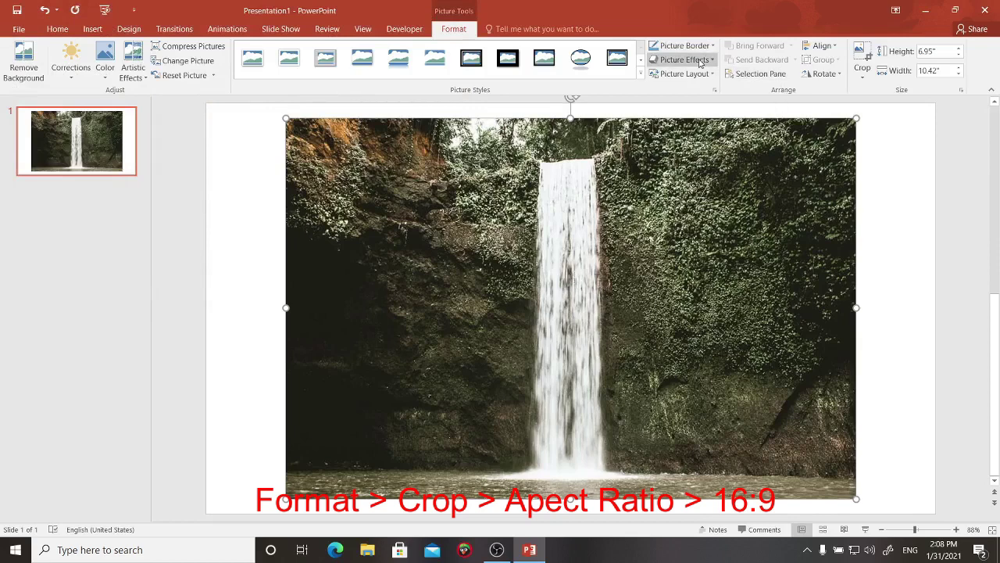
Step: Crop the waterfall photo to a 16:9 aspect ratio
click(862, 69)
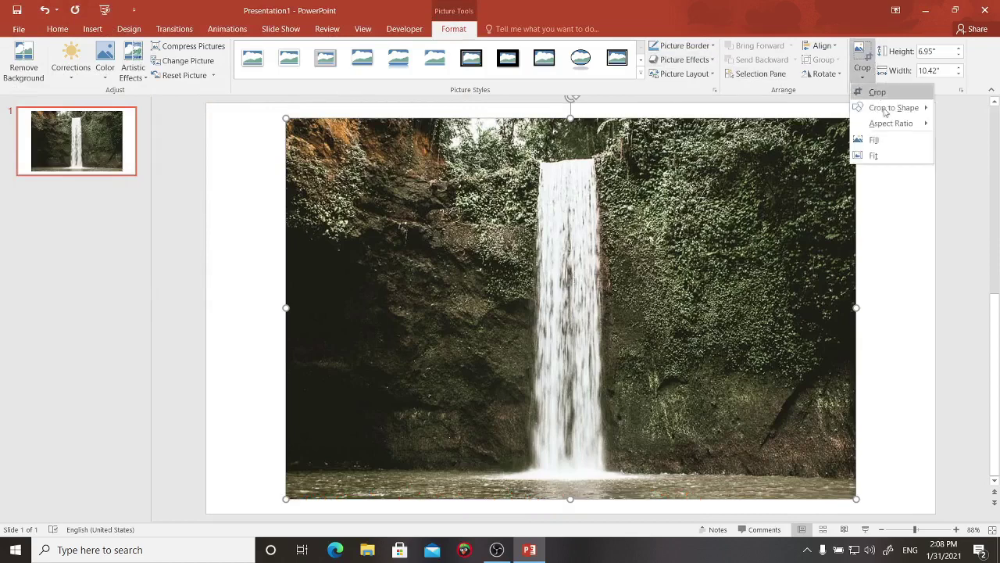
mouse_move(891, 123)
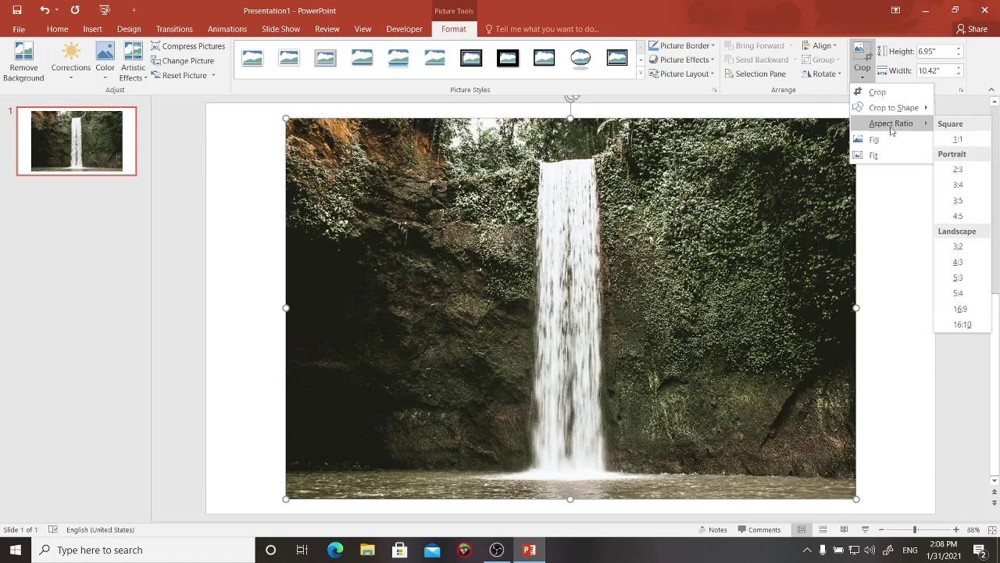
click(976, 307)
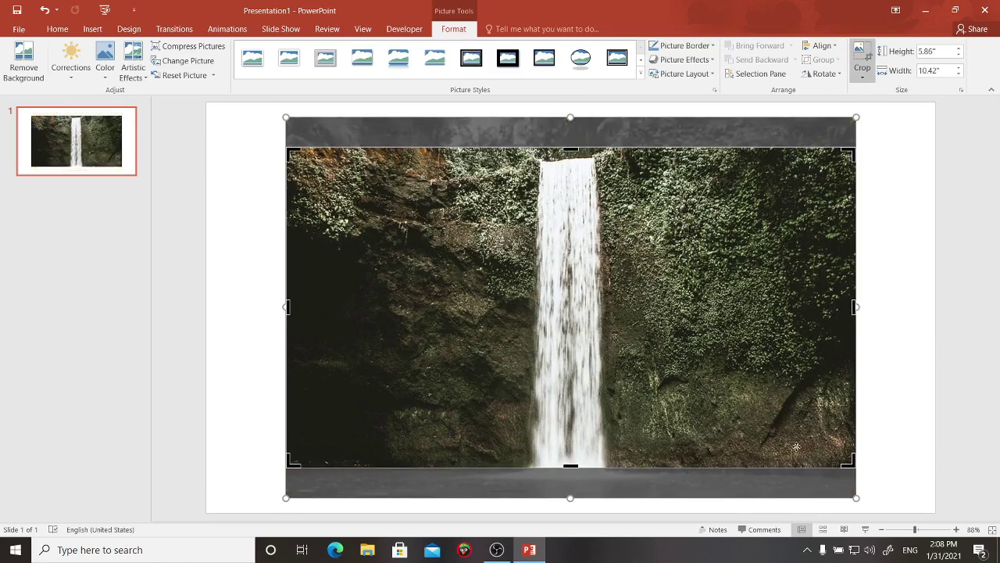
click(905, 349)
Step: Align the photo to the slide's left and top edges and stretch it to 7.5" by 13.33"
click(668, 333)
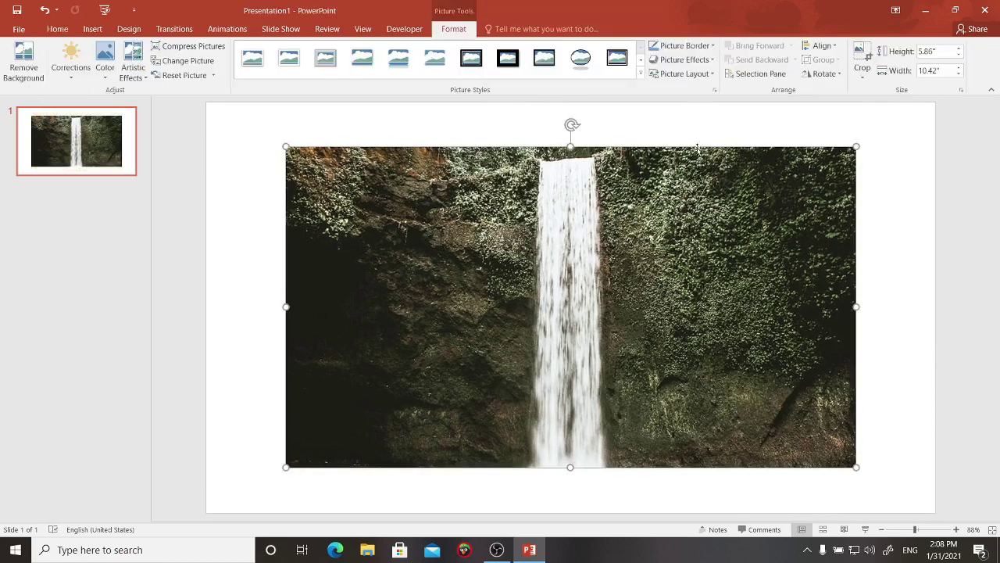
click(810, 47)
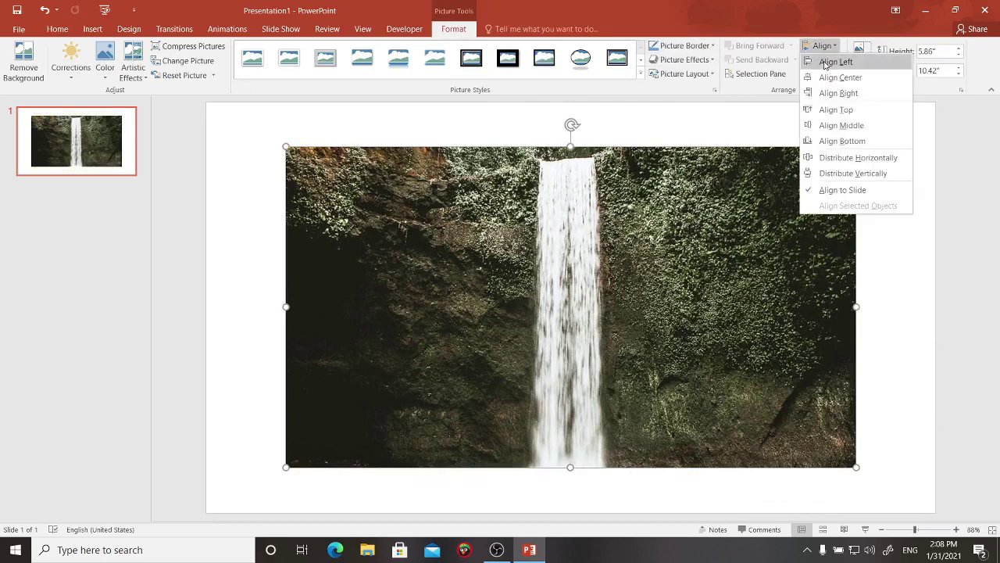
click(830, 62)
click(821, 46)
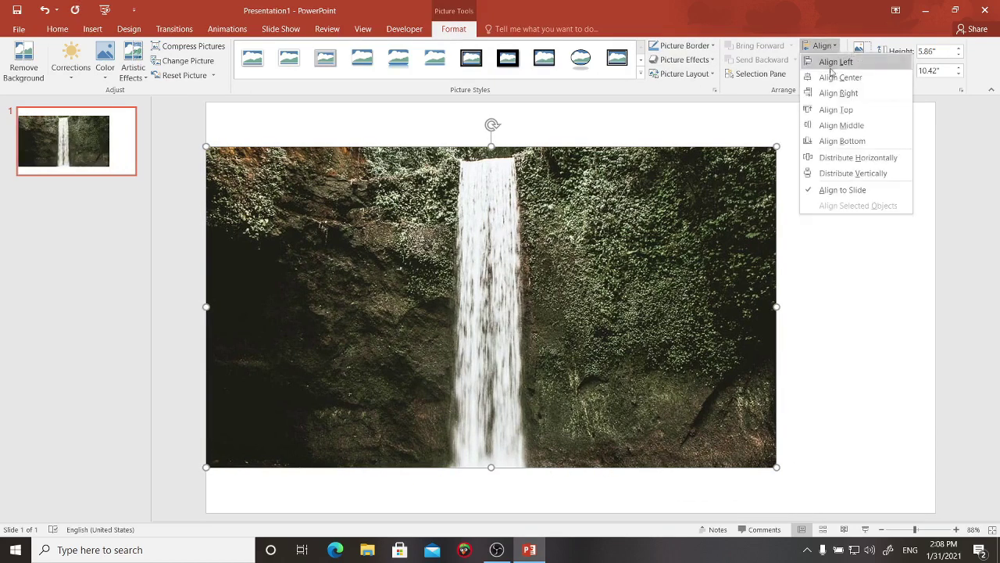
click(835, 109)
drag(776, 426, 923, 513)
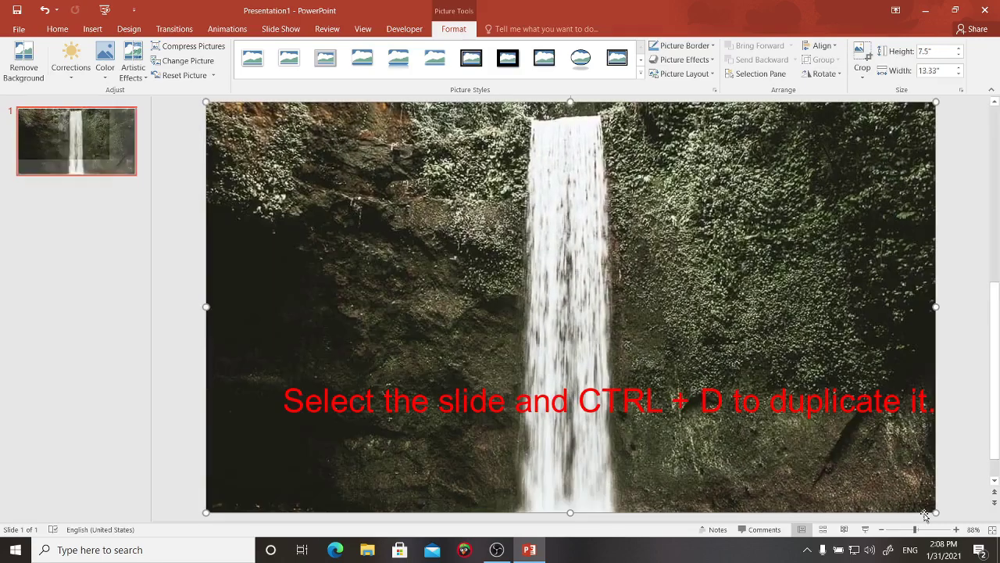
Step: Duplicate the slide with Ctrl+D and trace a Freeform shape over the waterfall on the copy
click(58, 154)
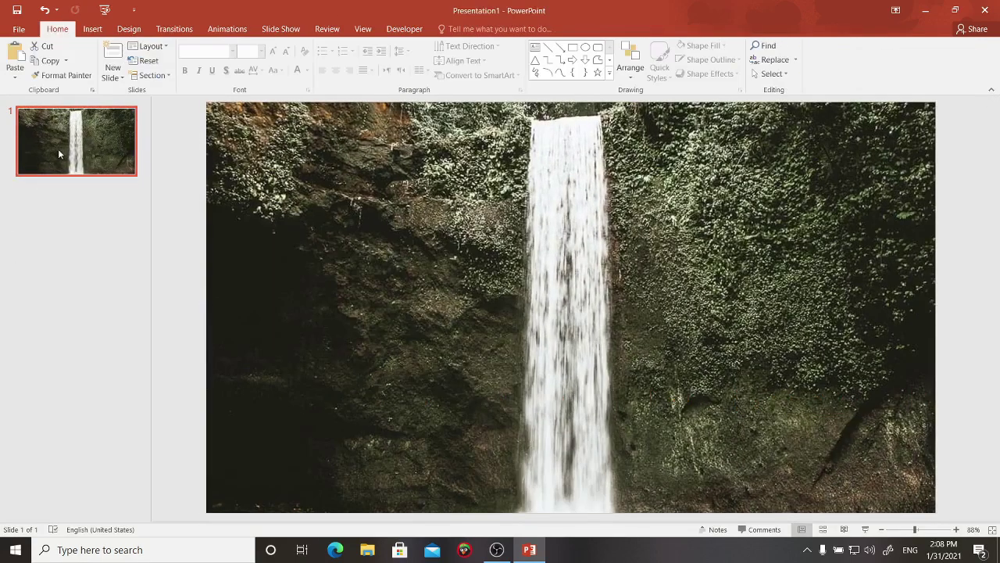
key(ctrl+d)
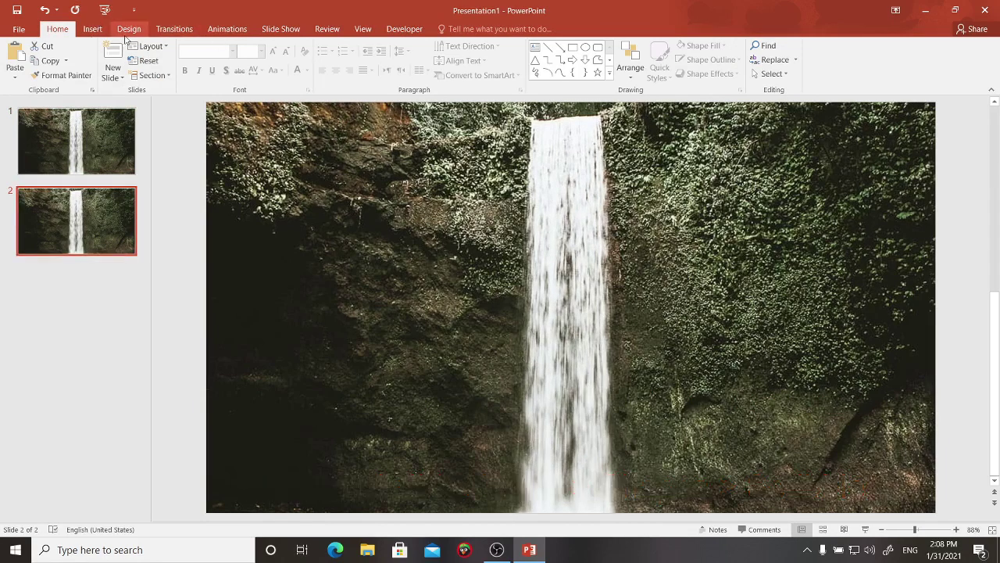
click(93, 29)
click(211, 71)
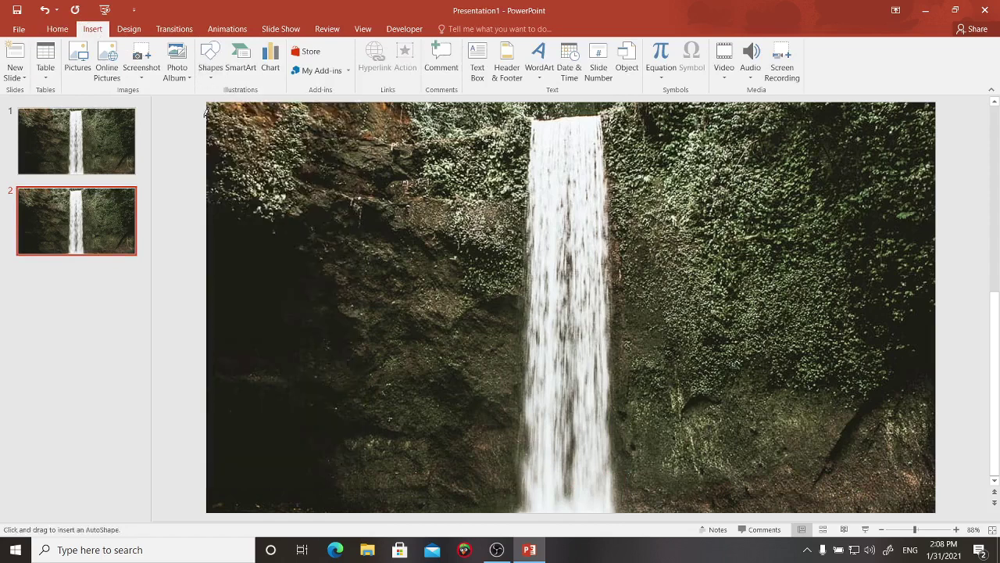
click(204, 116)
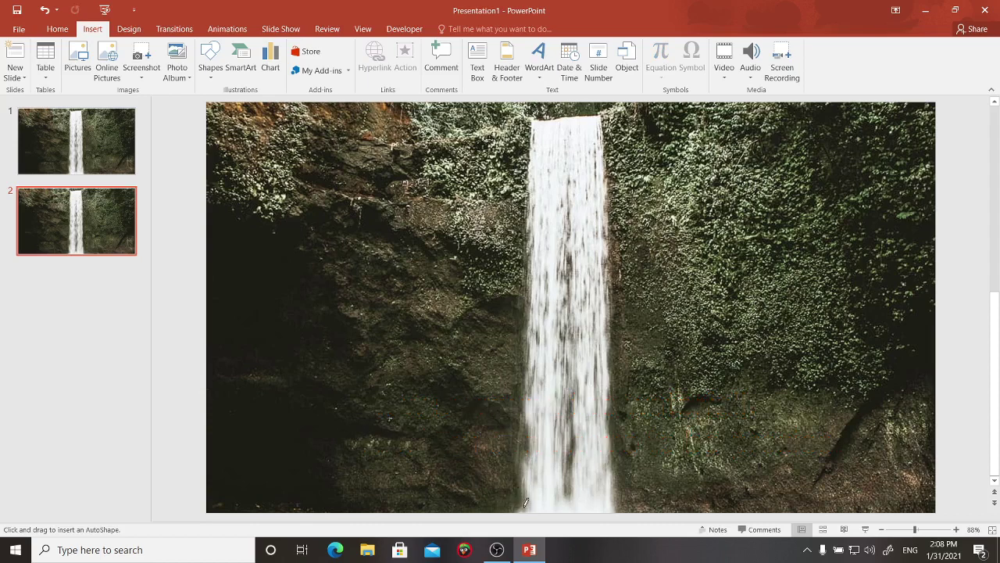
drag(526, 503, 572, 501)
Step: Close the freeform outline and Intersect it with the photo to cut out the waterfall
click(533, 115)
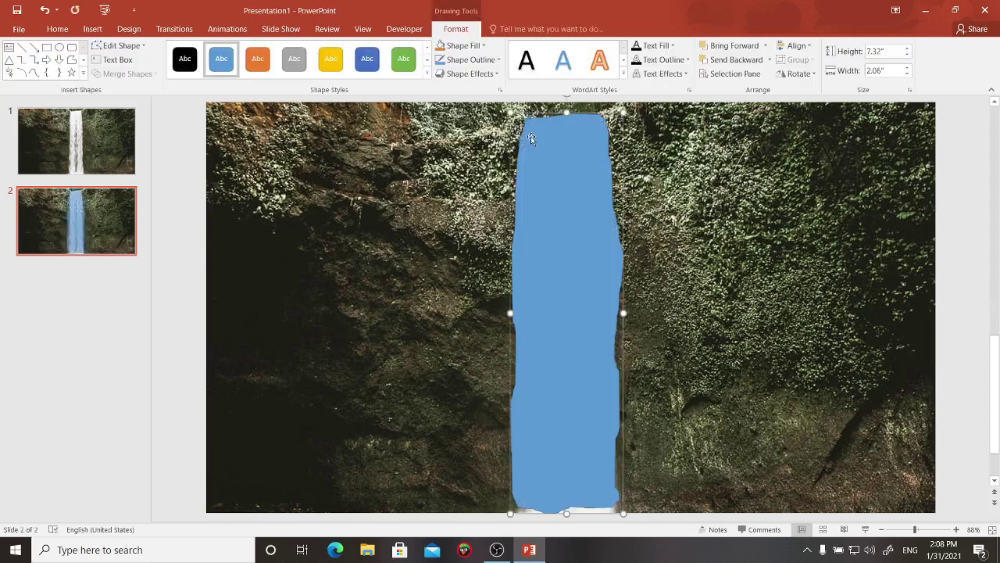
click(433, 258)
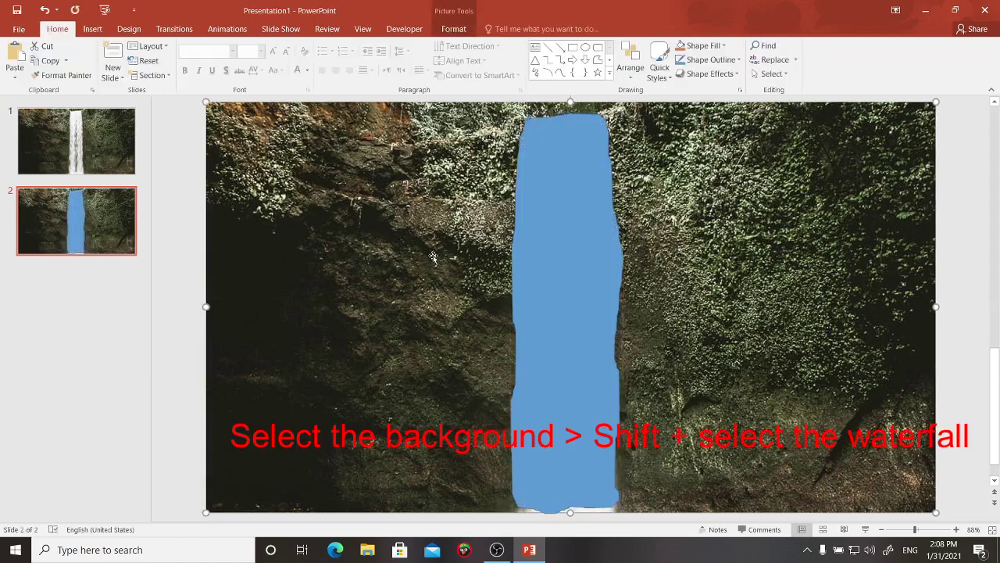
shift+click(573, 261)
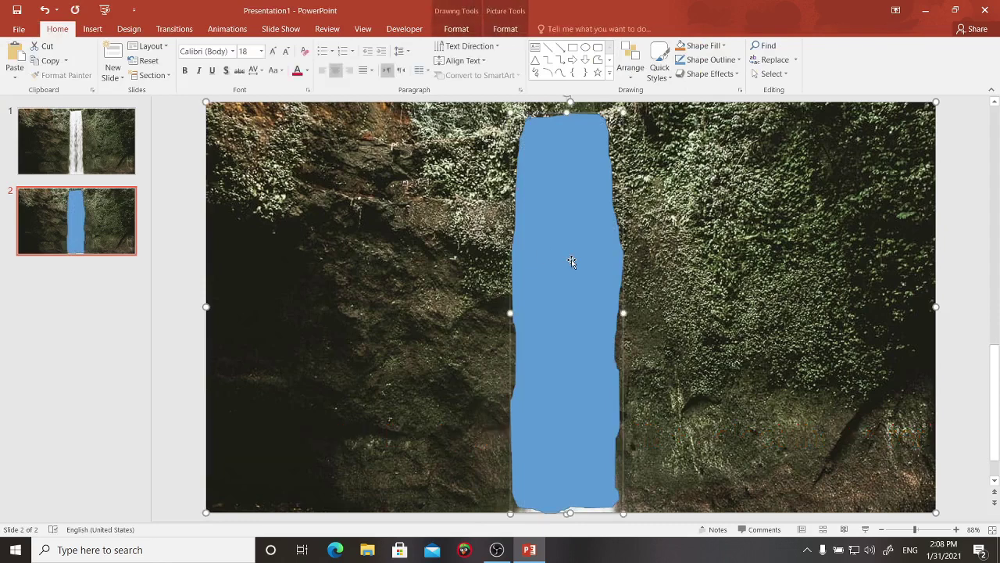
click(458, 29)
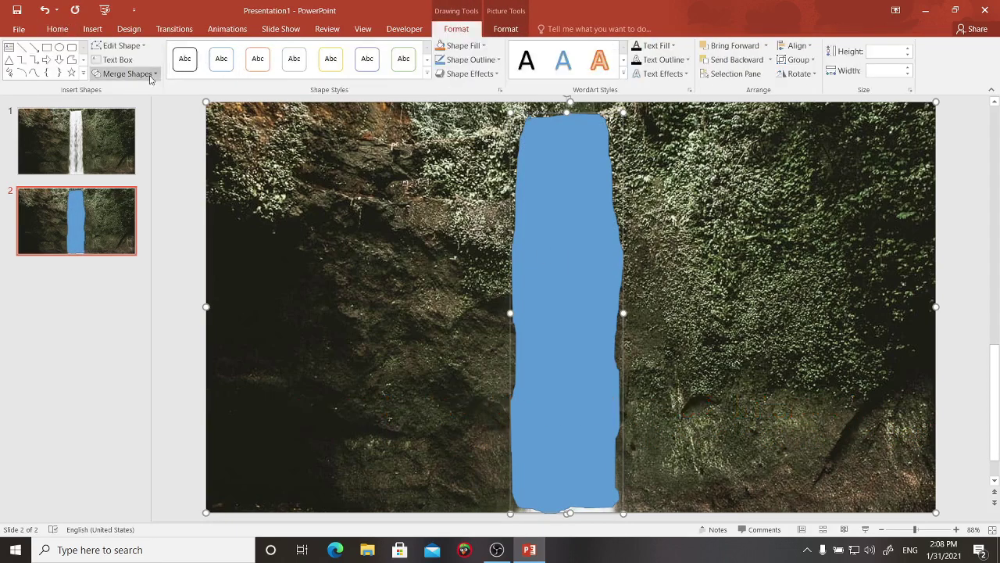
click(125, 73)
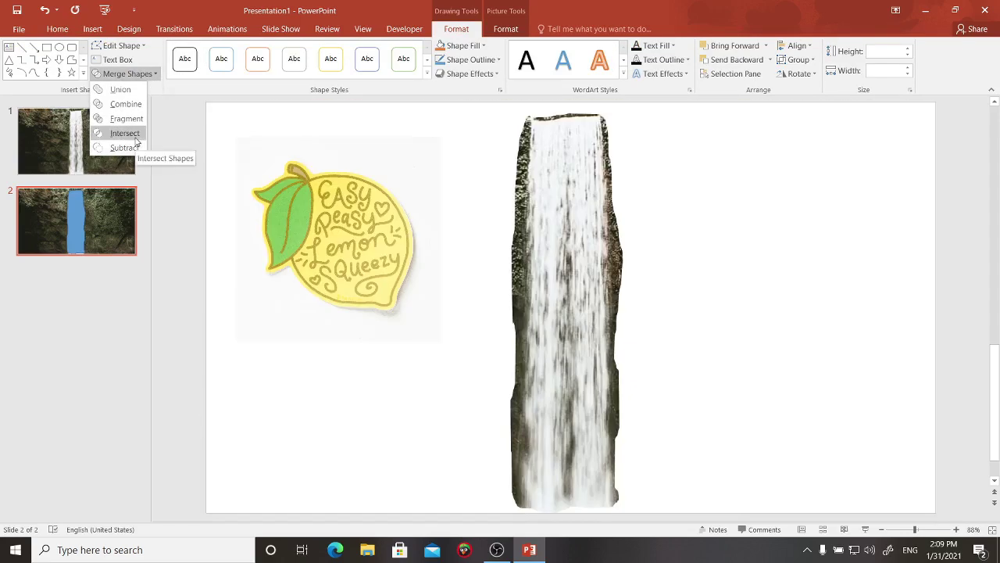
click(125, 133)
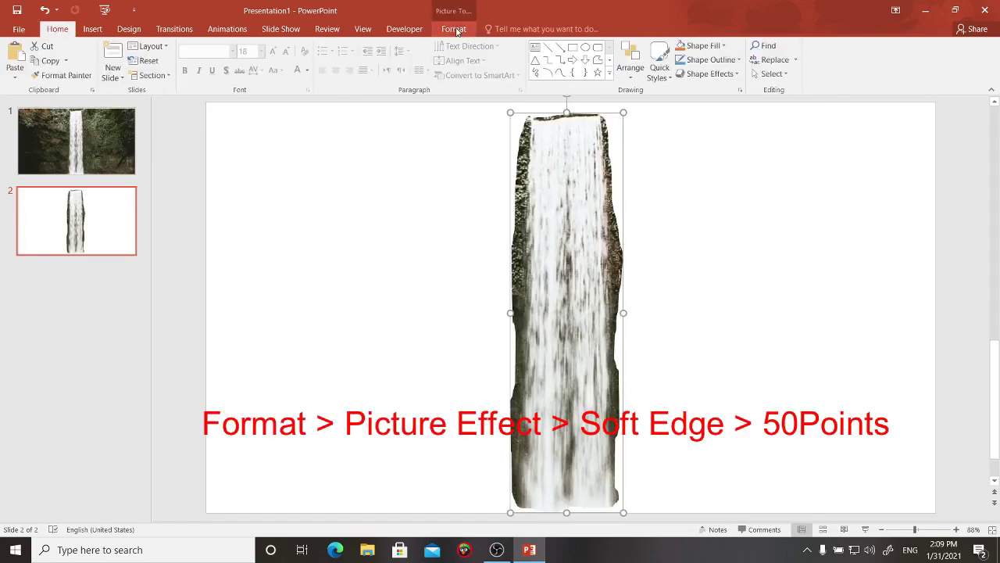
Step: Give the waterfall cut-out 50-point Soft Edges
click(454, 29)
click(683, 60)
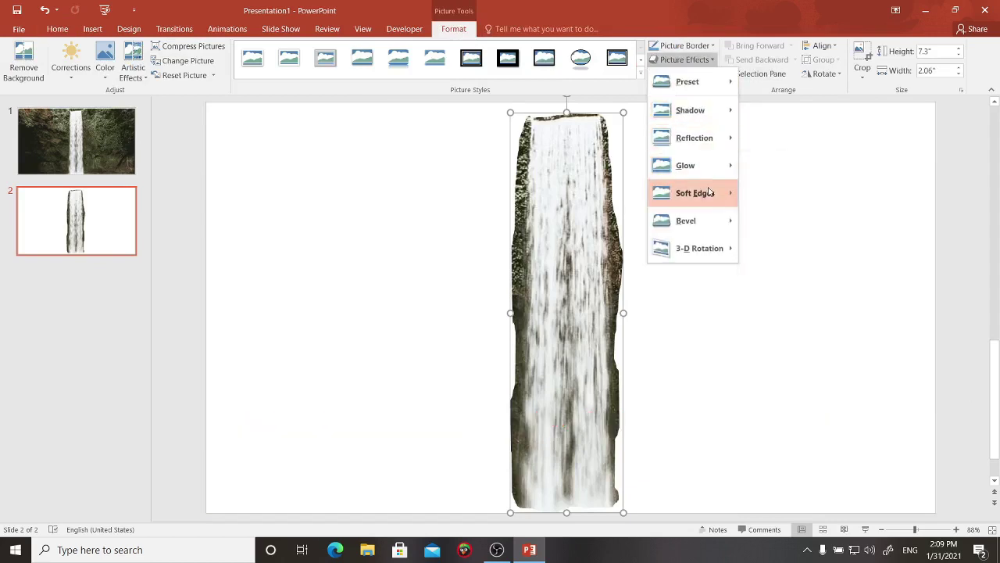
mouse_move(703, 193)
click(791, 382)
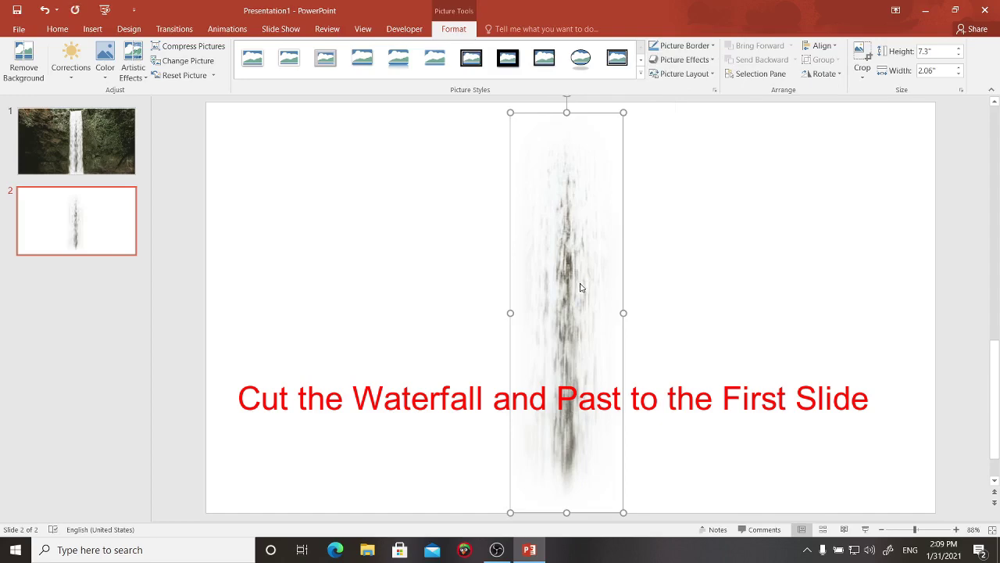
Step: Move the cut-out onto slide 1 and delete the empty slide 2
key(ctrl+x)
click(54, 140)
key(ctrl+v)
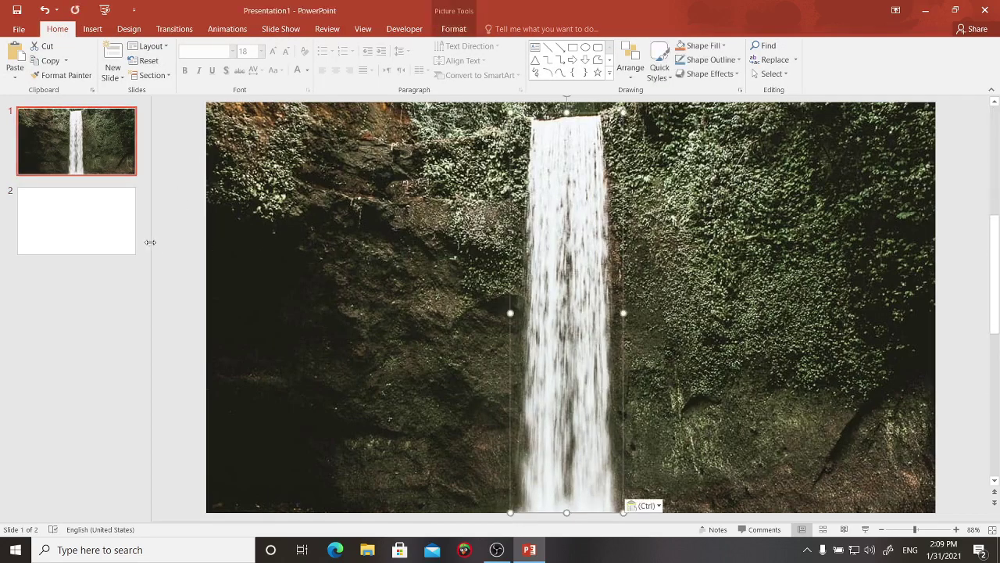
click(71, 247)
key(Delete)
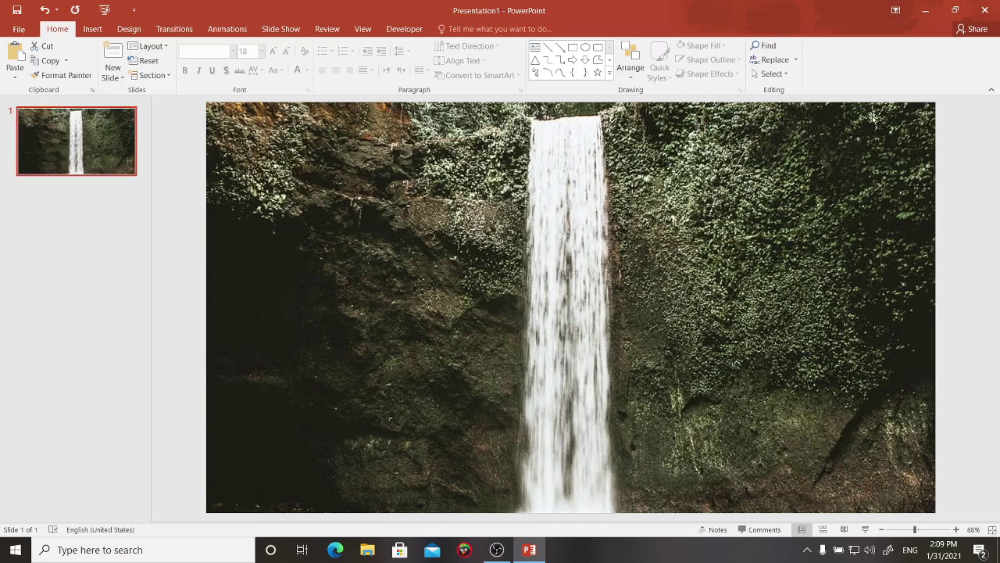
Step: Apply a Grow/Shrink emphasis animation to the waterfall cut-out, starting With Previous
click(245, 31)
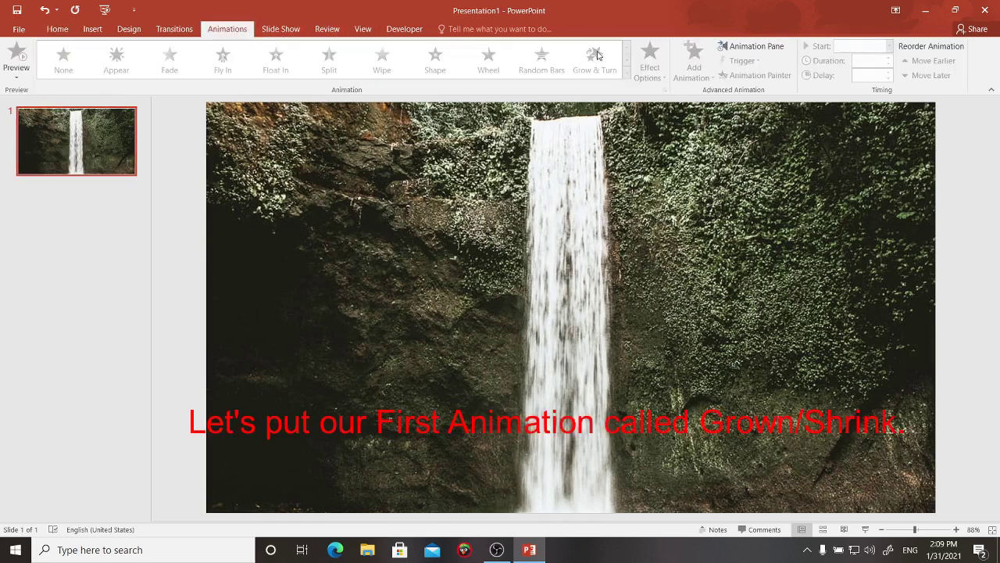
click(601, 267)
click(627, 72)
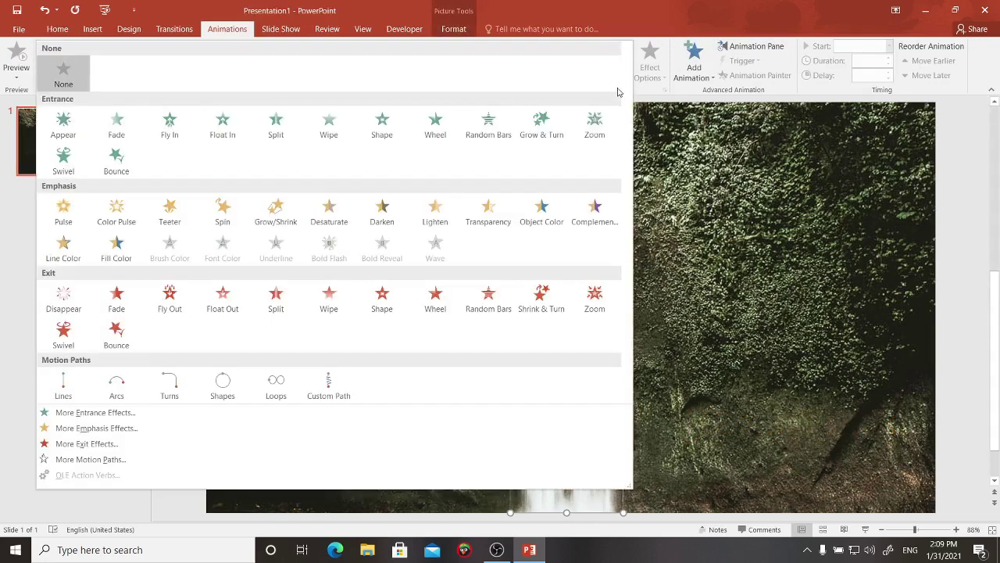
click(277, 224)
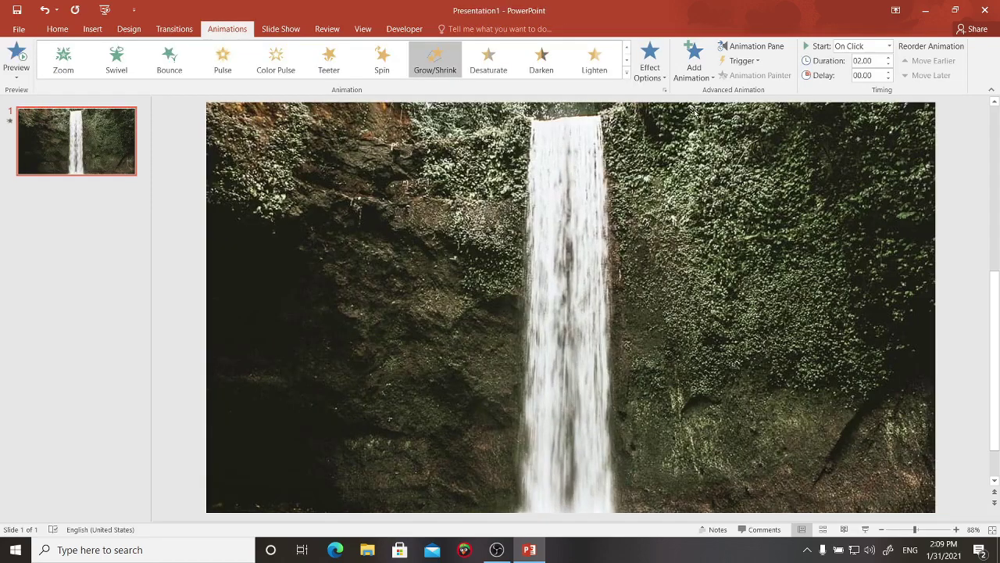
click(746, 47)
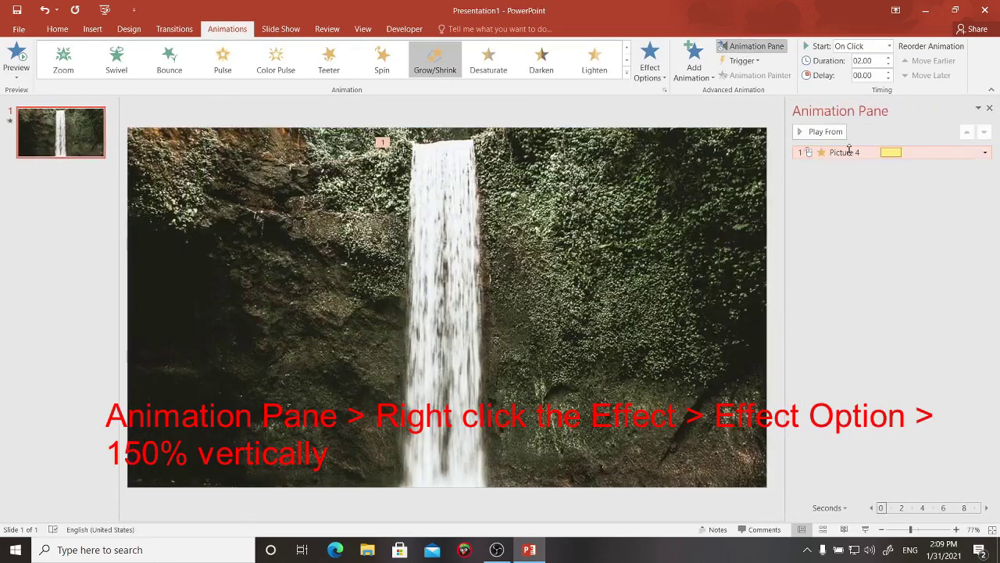
click(864, 48)
click(856, 66)
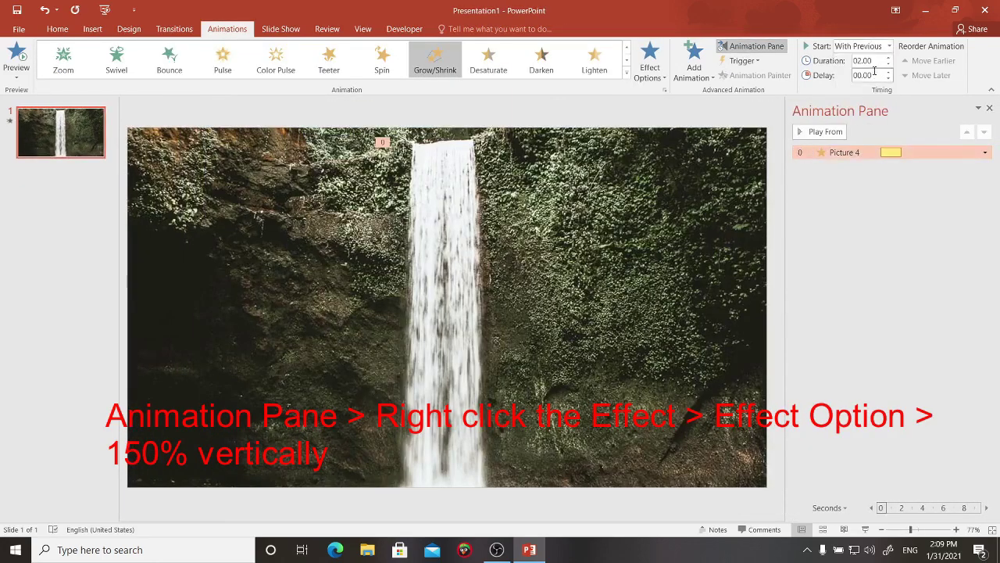
Step: Set the Grow/Shrink effect size to Vertical at 150%
right_click(854, 154)
click(914, 210)
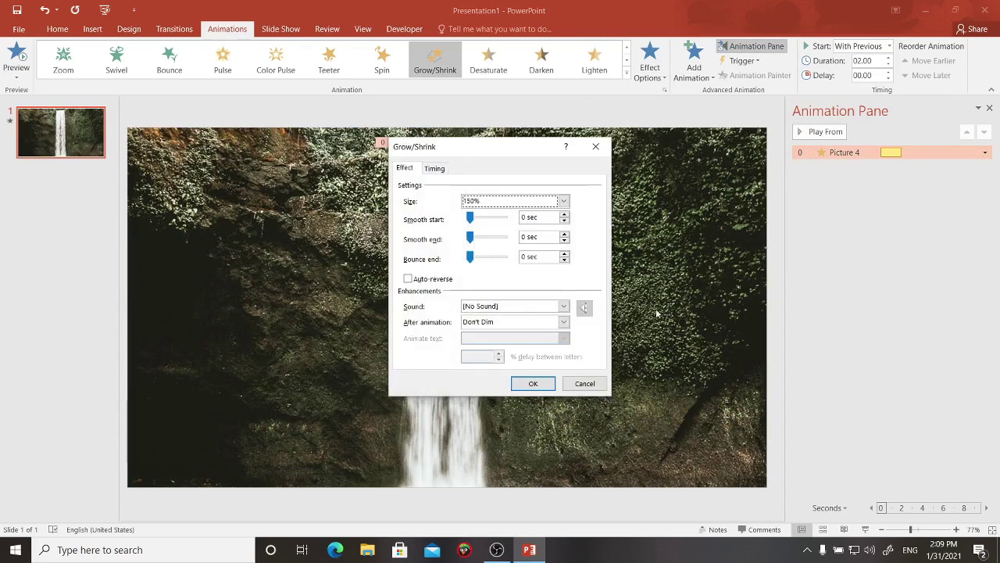
click(522, 201)
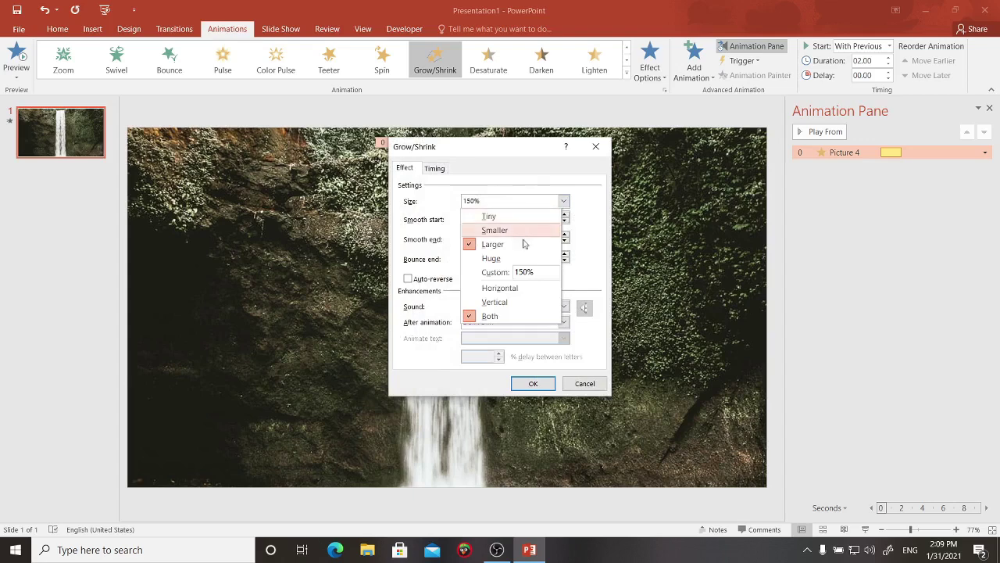
click(525, 304)
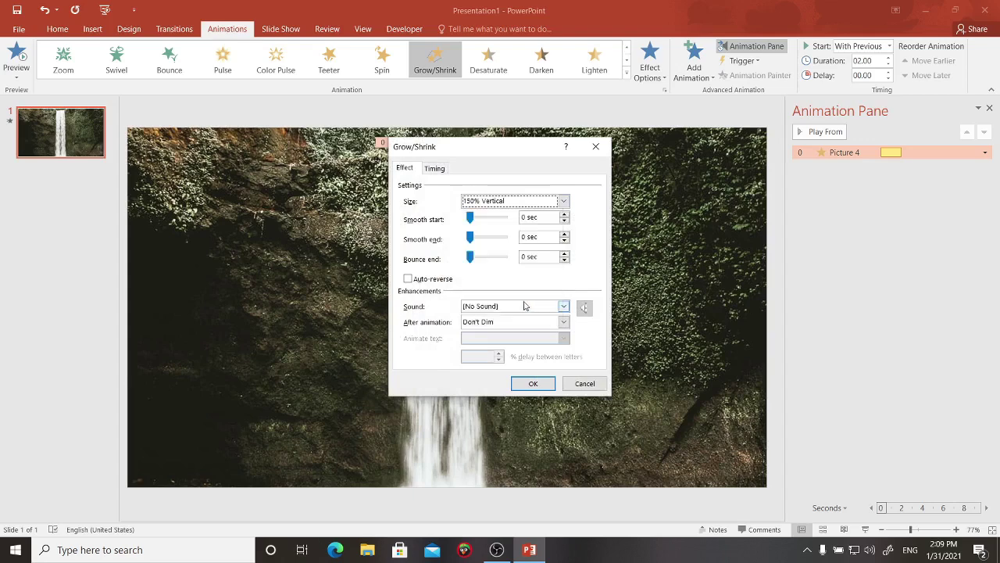
click(541, 385)
Step: Lower the waterfall cut-out's brightness to -91% in Format Picture, then preview the animation
right_click(445, 303)
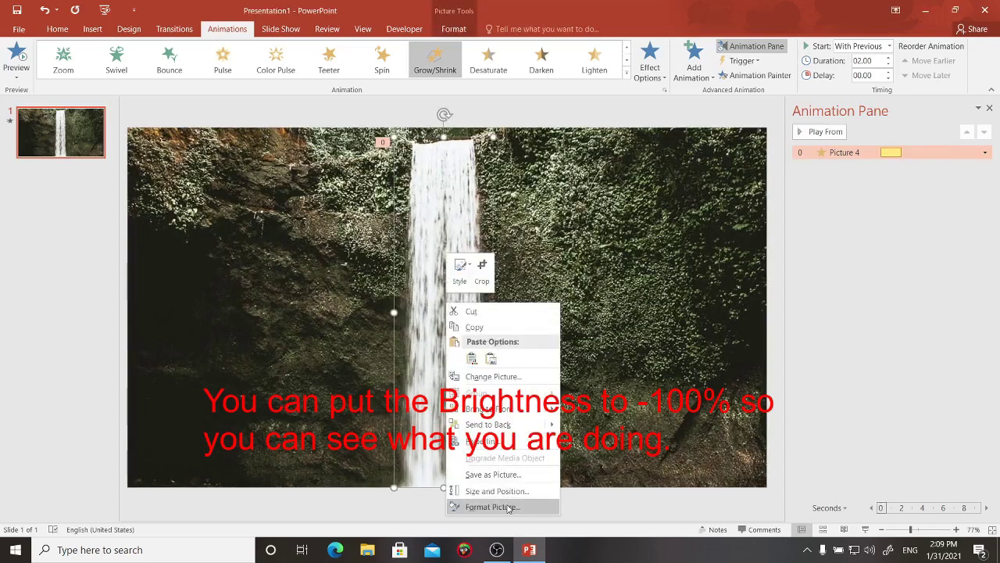
click(492, 506)
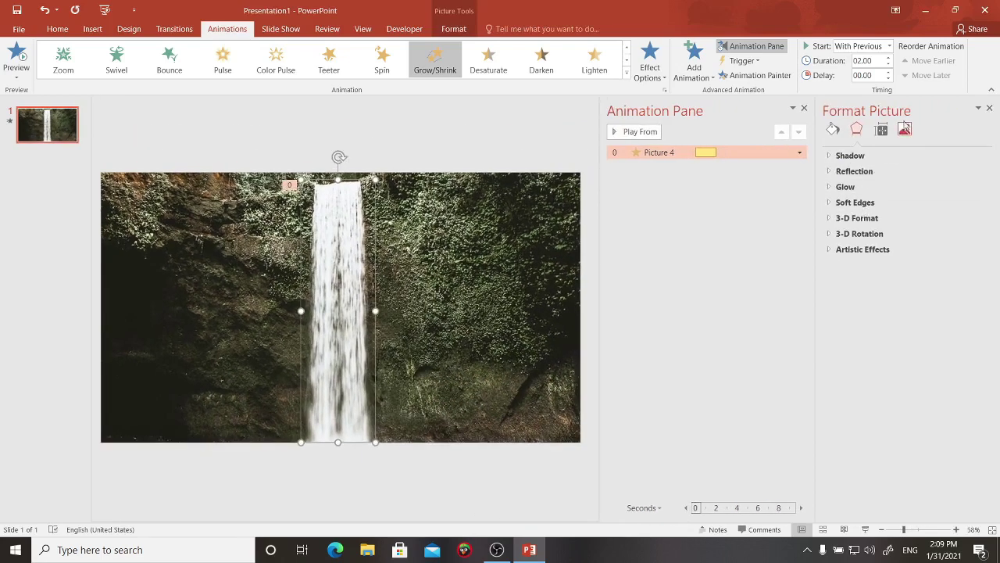
click(905, 129)
click(864, 156)
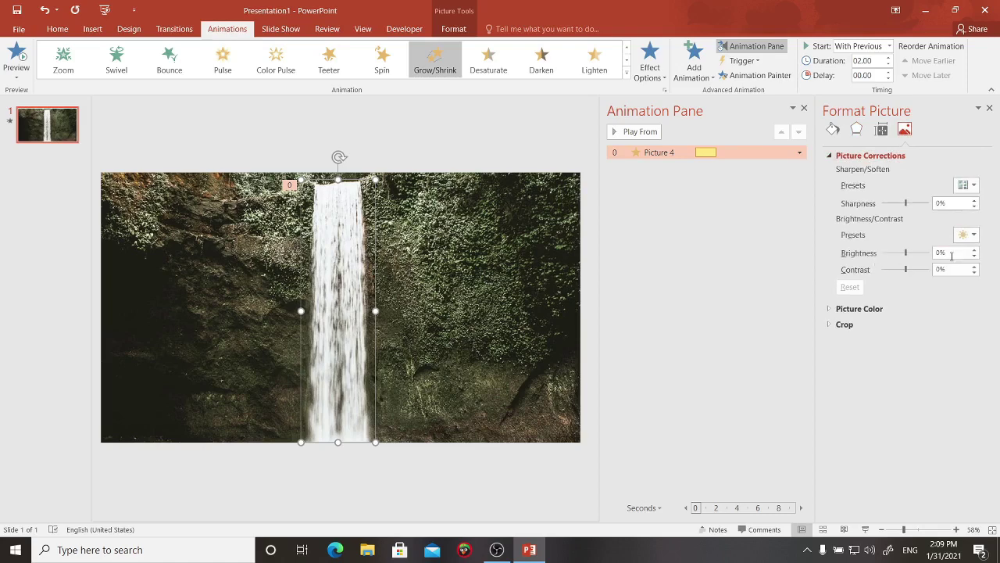
drag(905, 255, 883, 255)
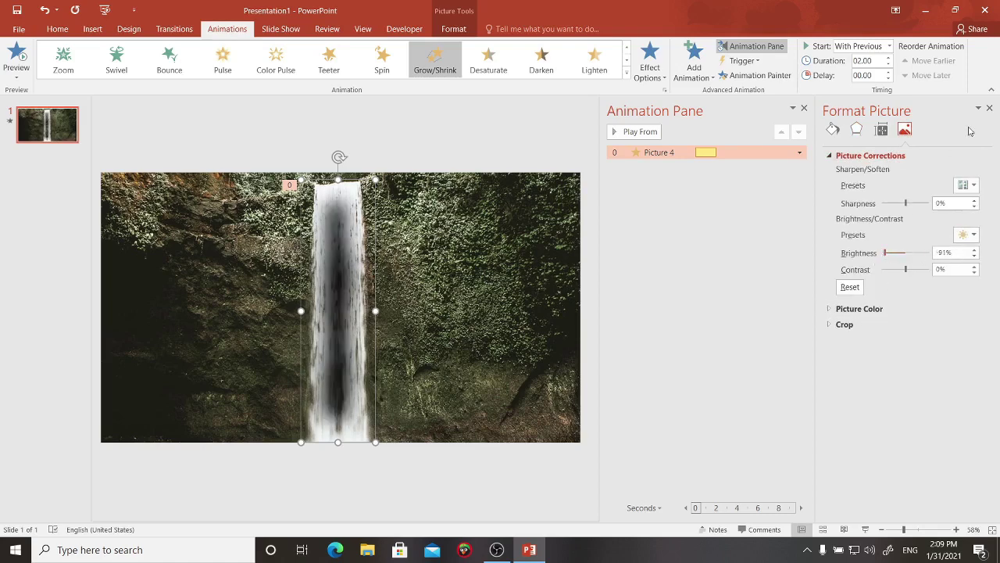
click(990, 108)
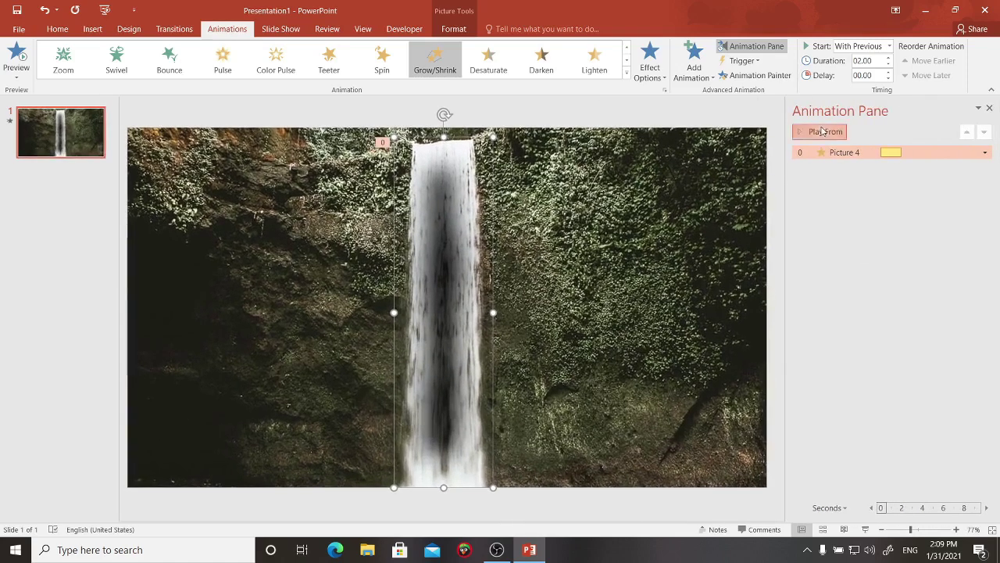
click(820, 131)
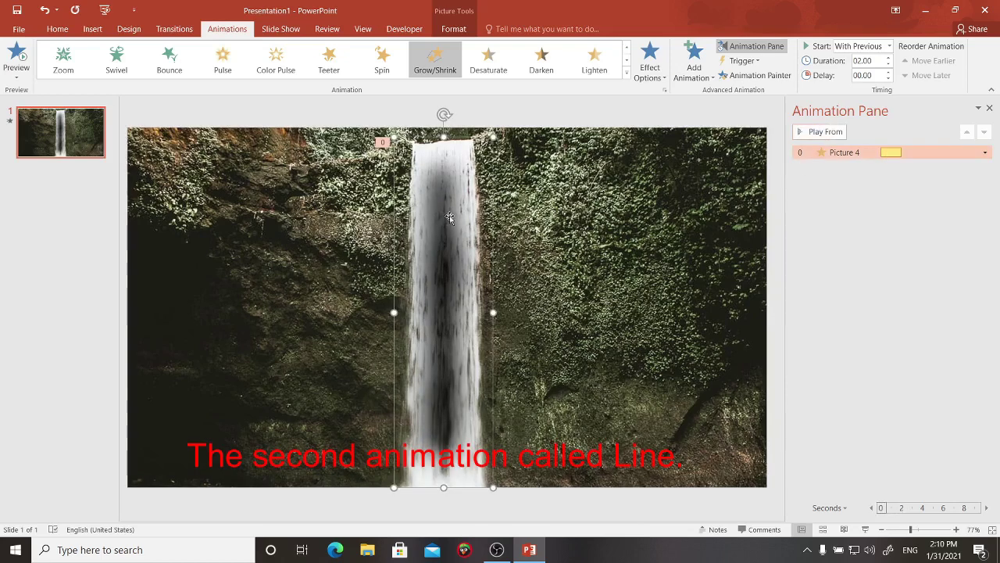
Step: Add a downward Lines motion path to the waterfall, starting With Previous
click(703, 61)
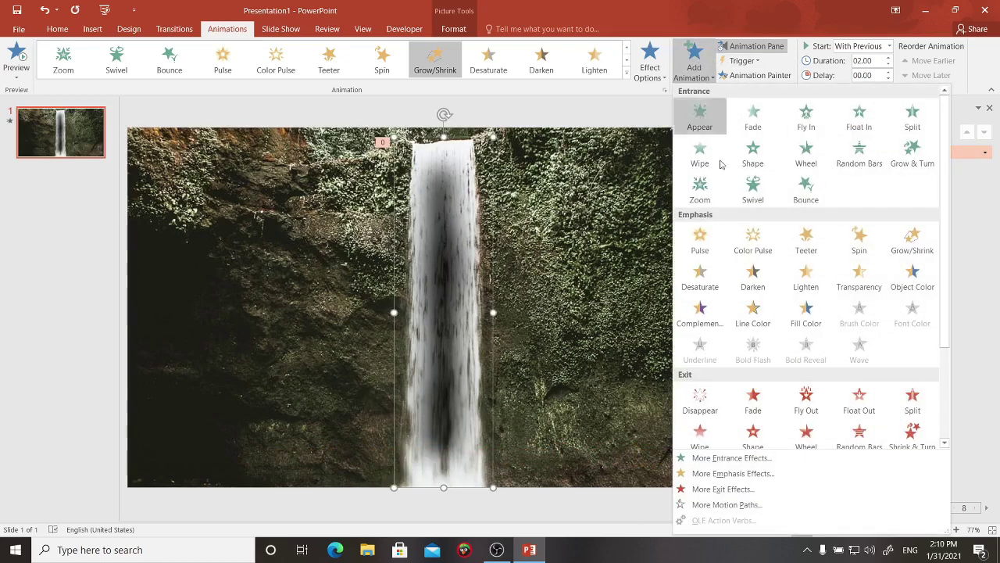
scroll(947, 334, down, 3)
scroll(947, 334, down, 3)
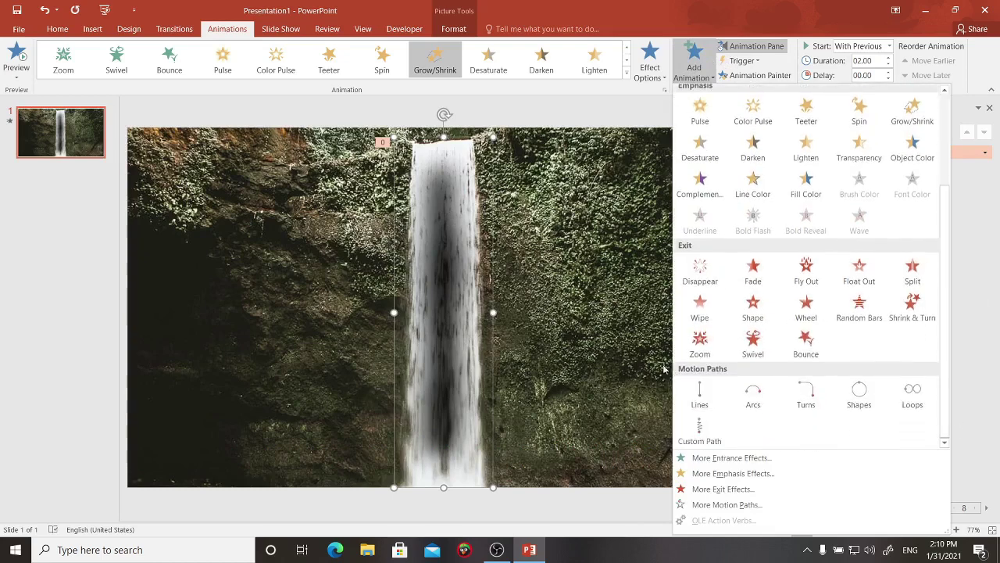
click(702, 388)
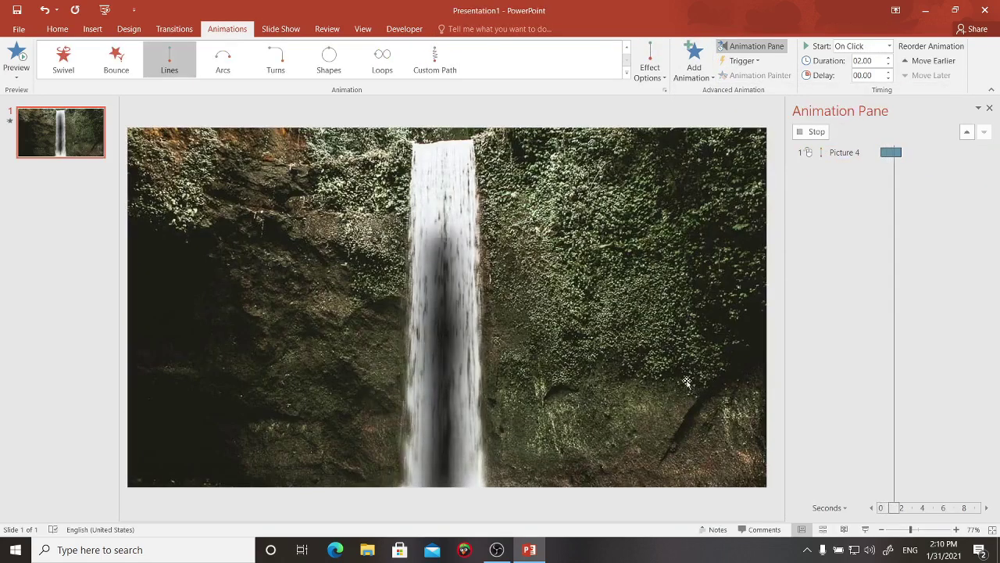
click(889, 46)
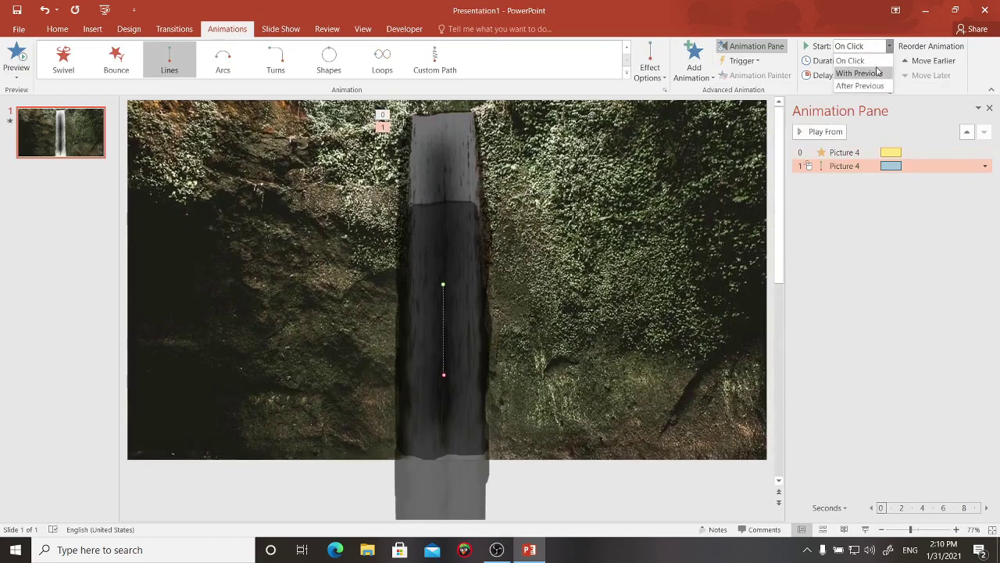
click(878, 73)
Step: Set the motion path's smooth start and smooth end to 0 seconds
right_click(873, 170)
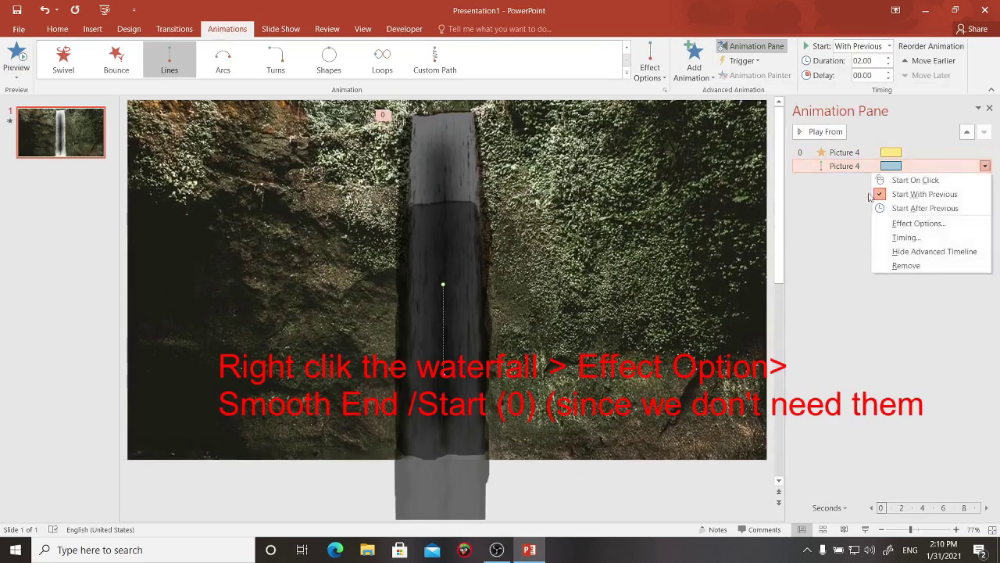
click(907, 224)
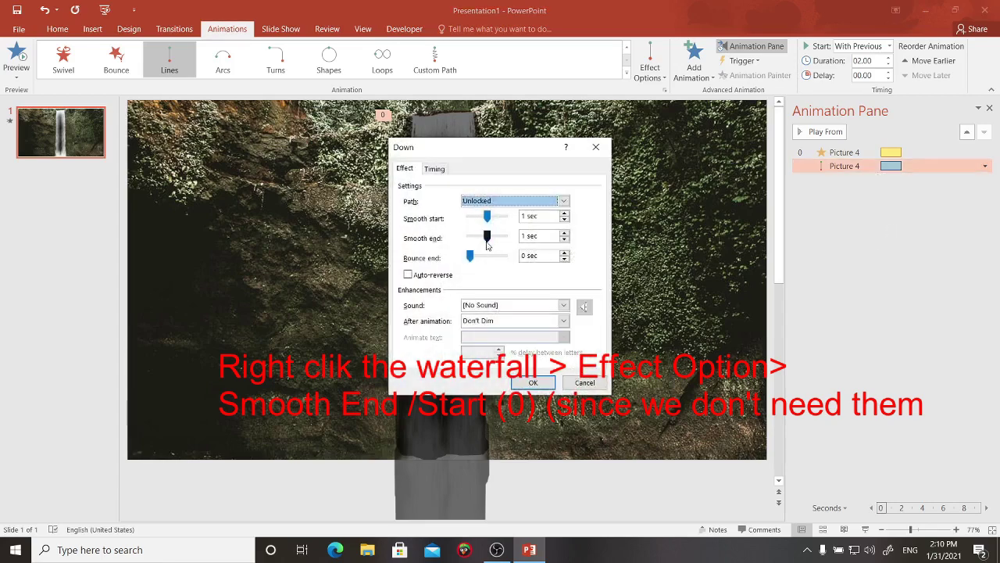
drag(488, 236, 458, 250)
drag(487, 215, 469, 217)
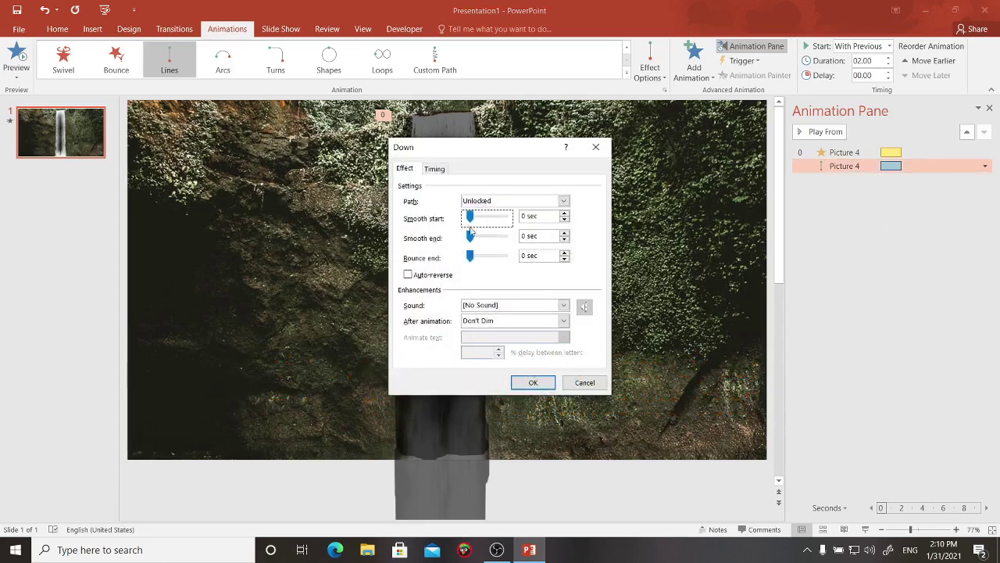
click(535, 383)
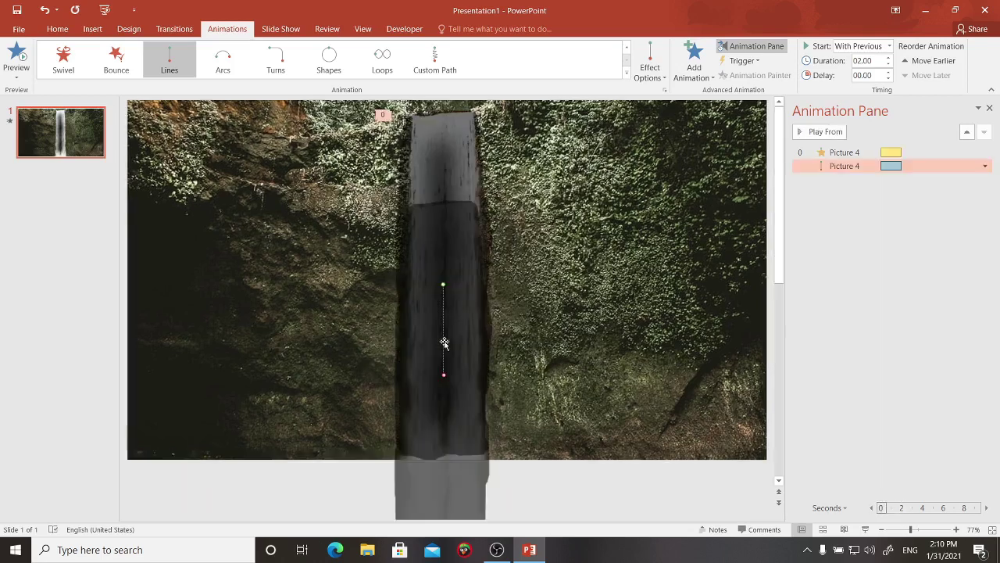
click(435, 258)
Step: Reset the waterfall cut-out's brightness from -91% to 0% and close Format Picture
right_click(436, 254)
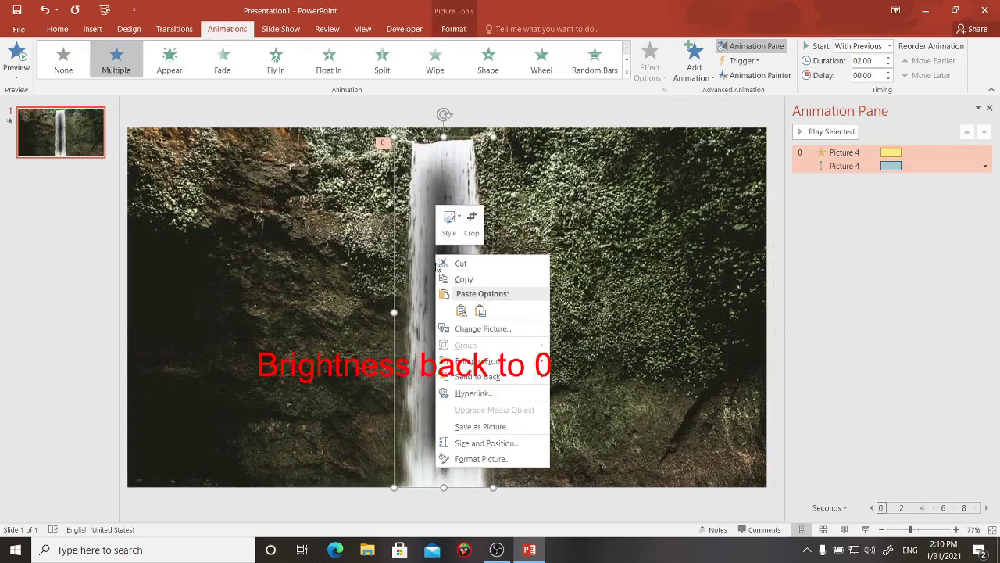
click(482, 459)
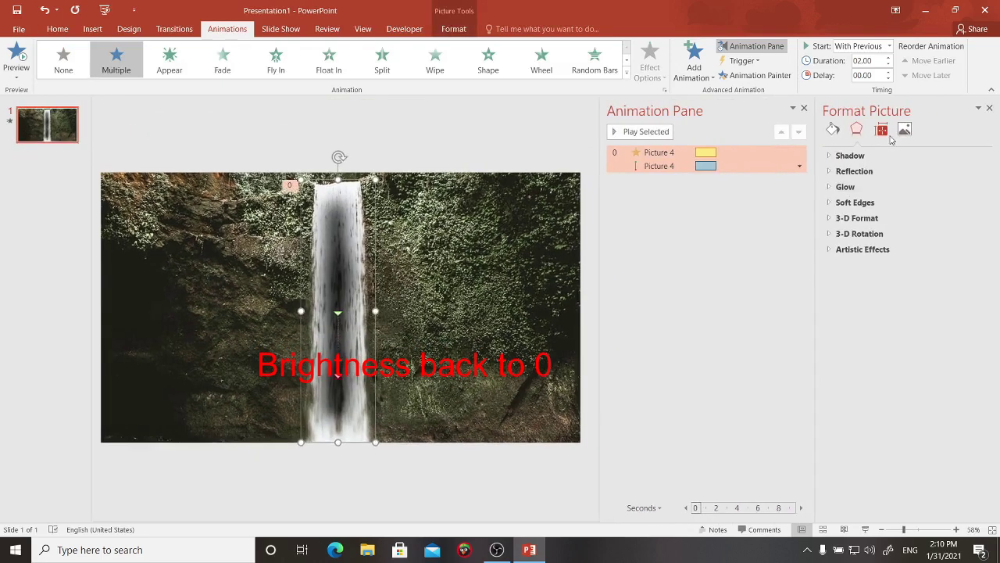
click(905, 130)
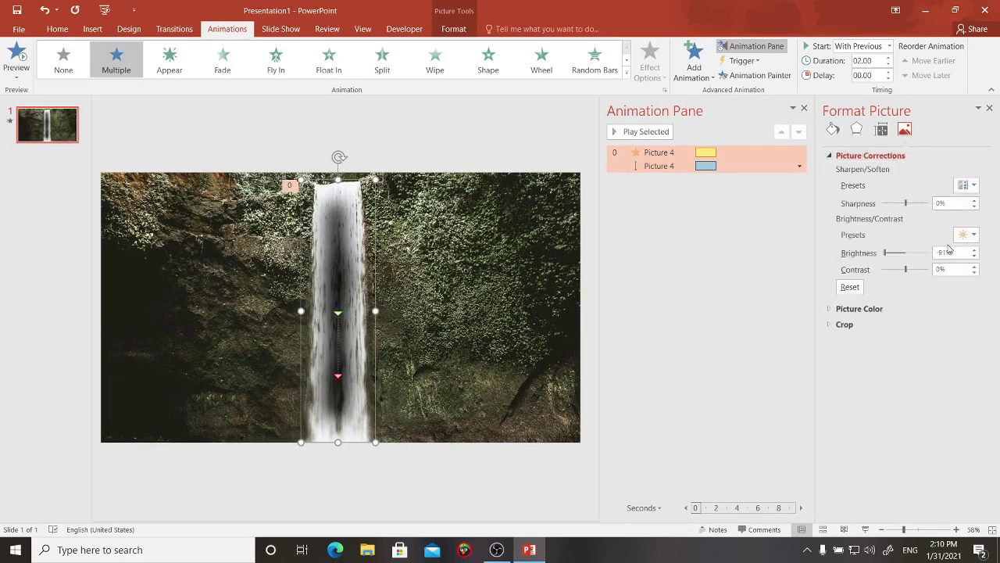
drag(949, 251, 935, 266)
text(100)
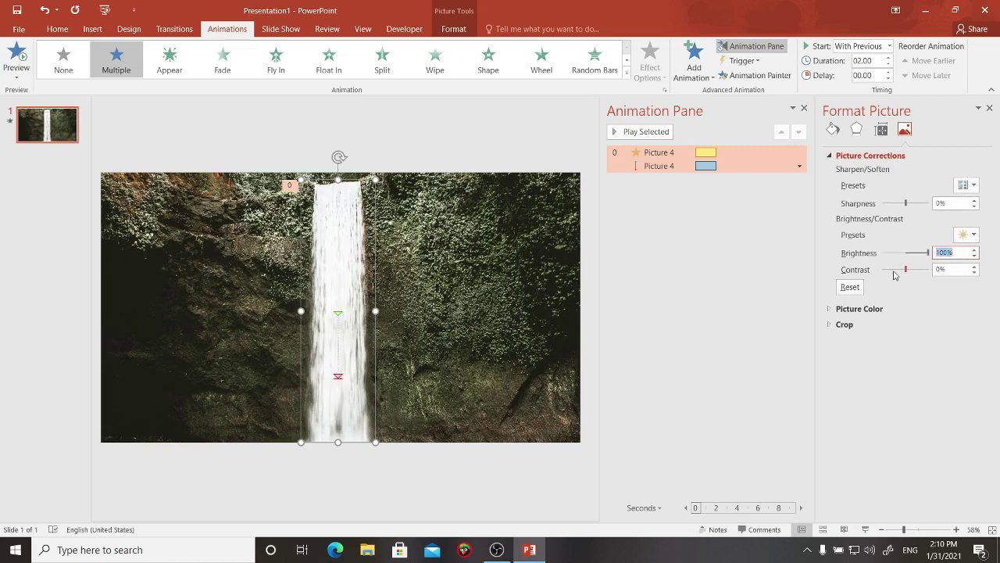
text(0)
key(Return)
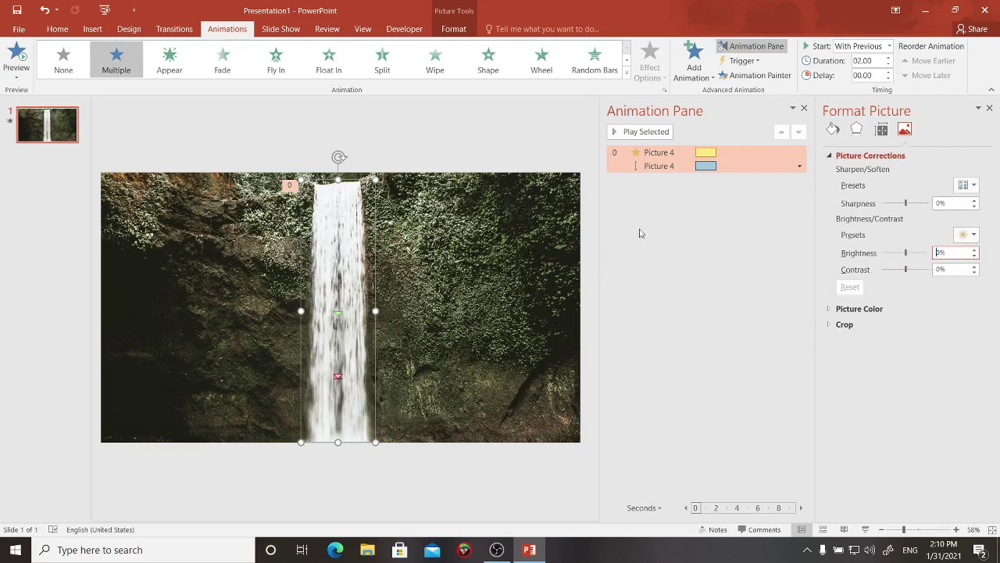
click(989, 109)
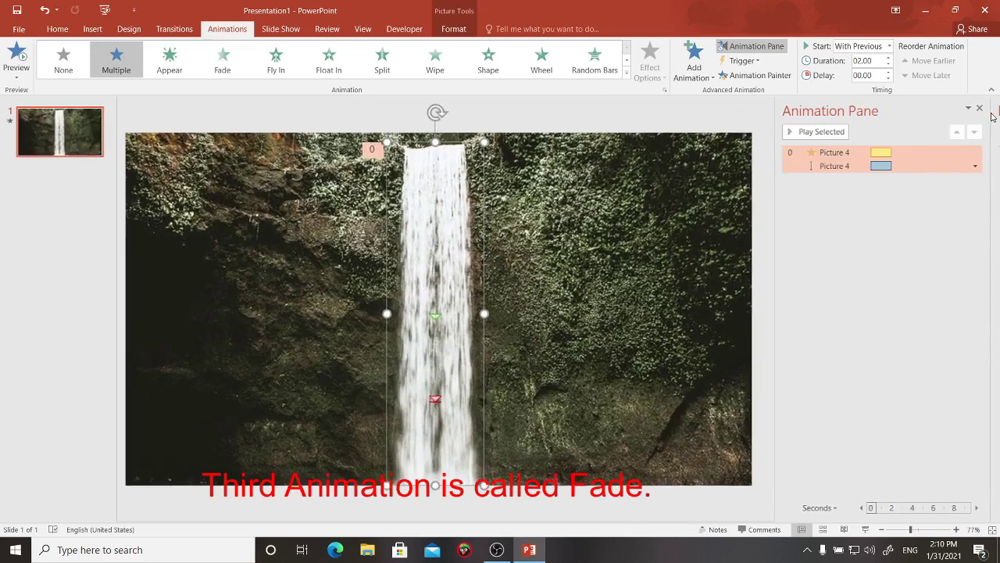
Step: Add a Fade exit to the waterfall, starting With Previous with a 1-second delay
click(694, 58)
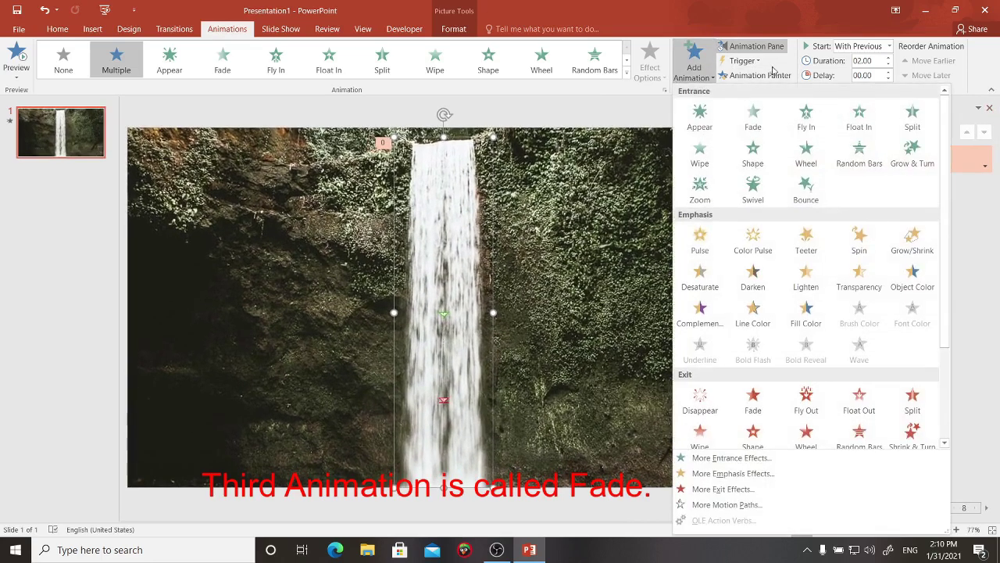
click(753, 412)
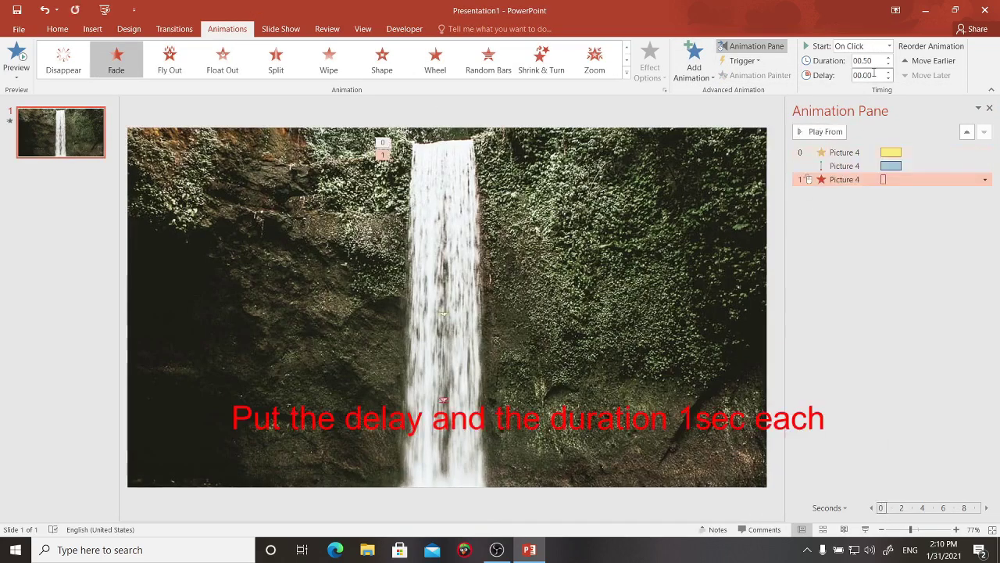
click(888, 46)
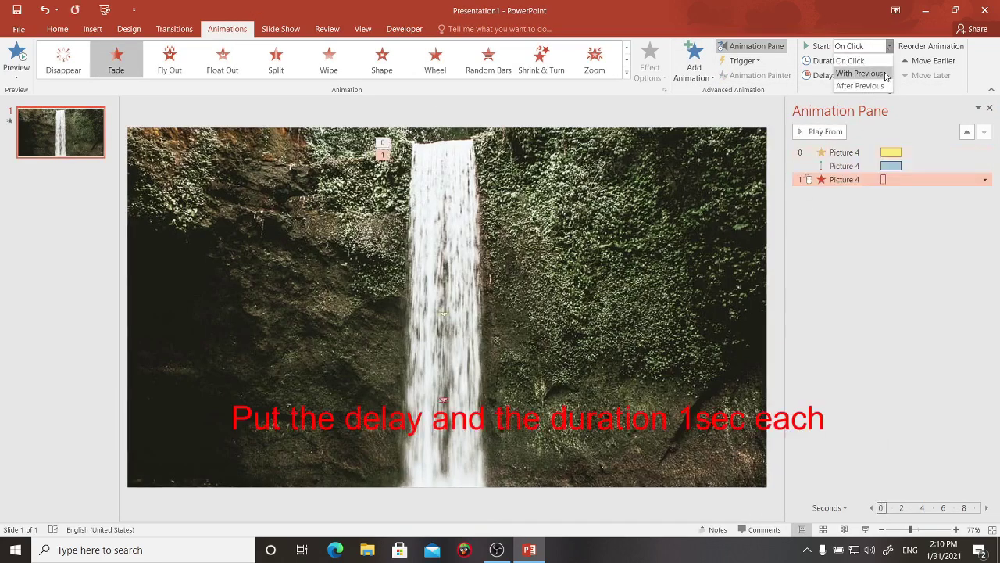
click(885, 74)
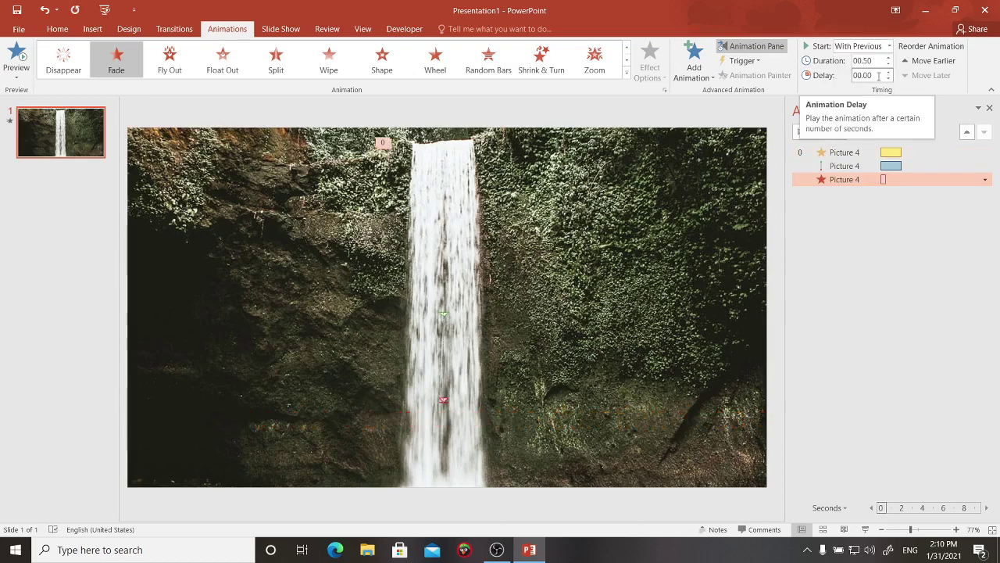
click(879, 75)
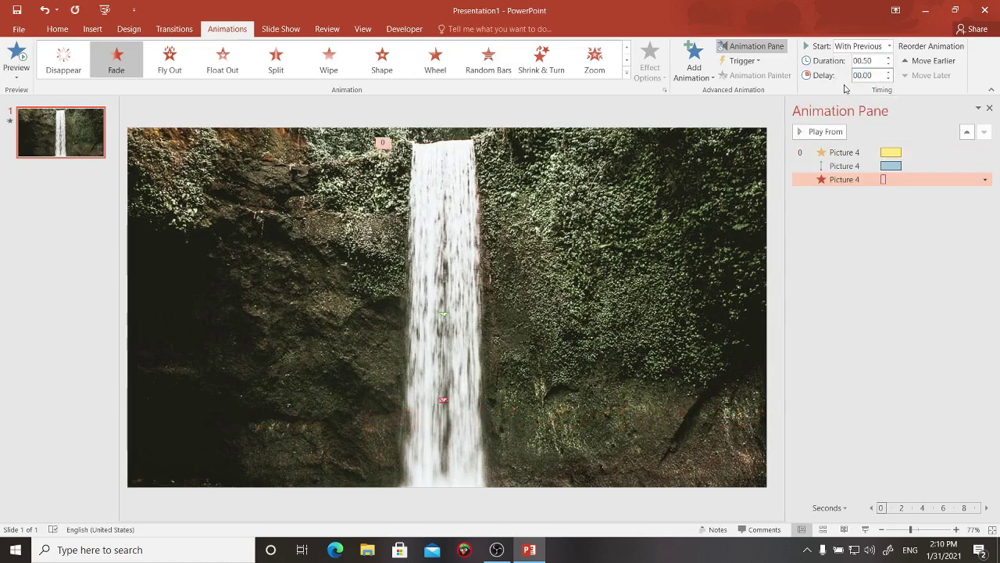
text(59)
click(877, 76)
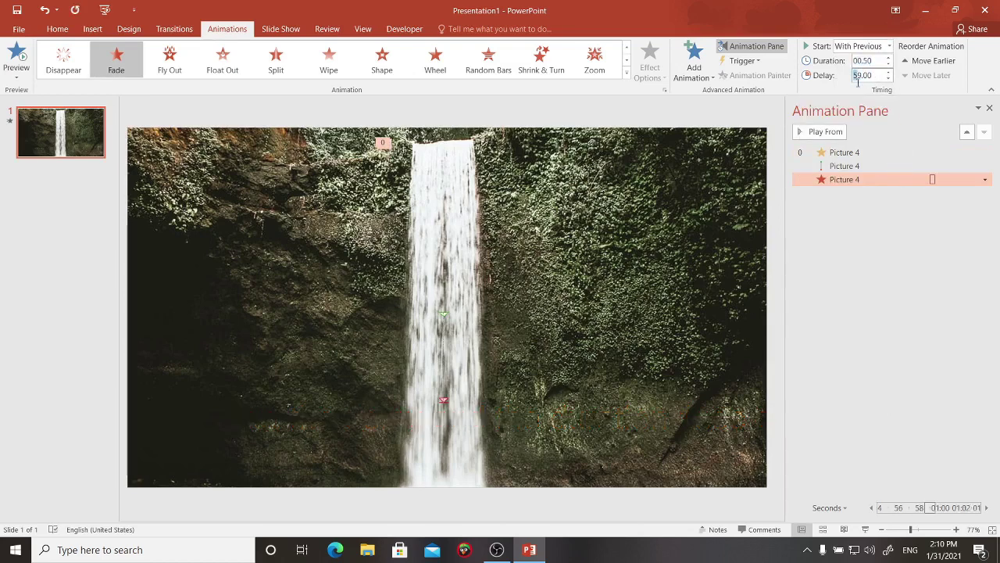
text(1)
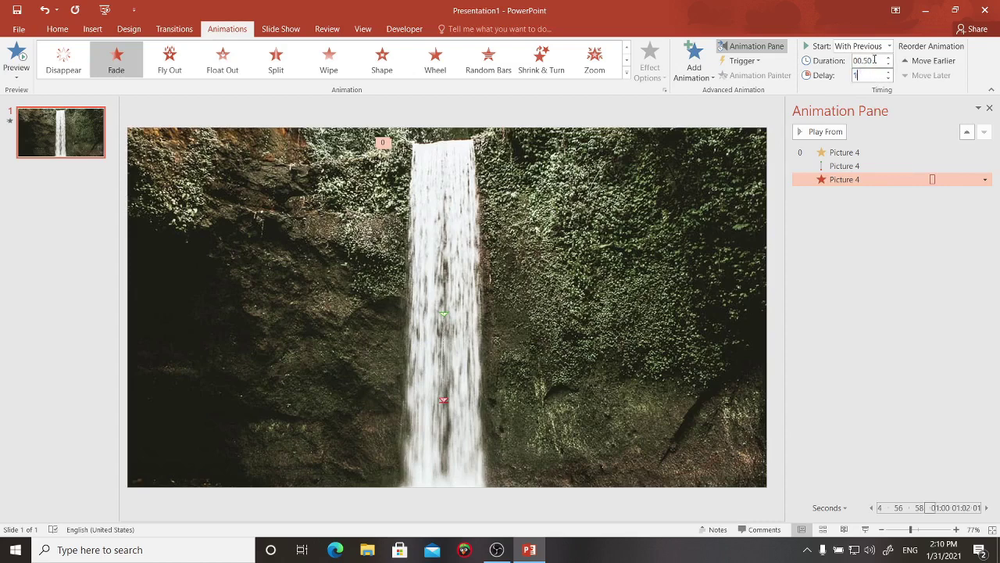
click(863, 61)
text(01)
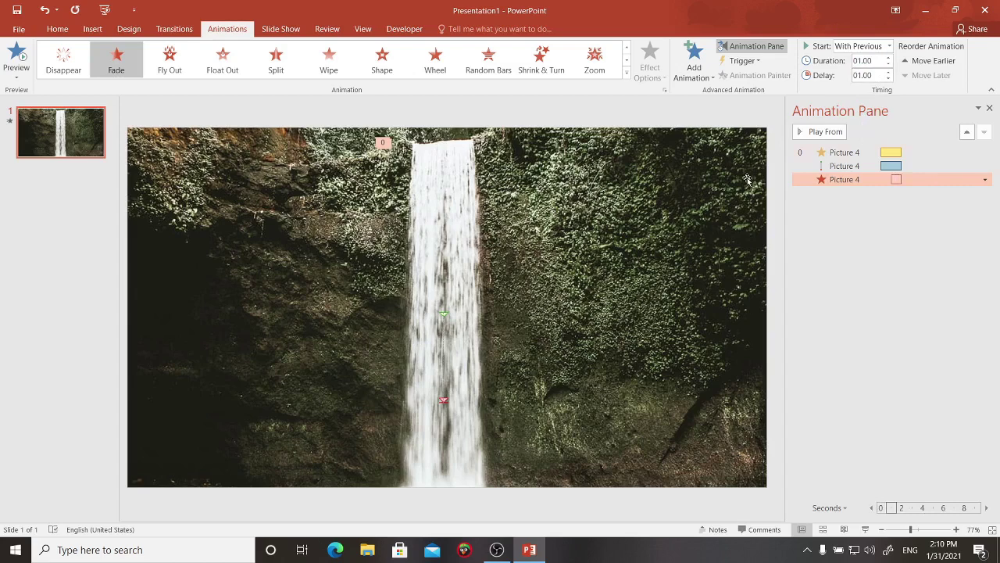
Step: Duplicate the animated waterfall cut-out with Ctrl+D, then select all copies except the background
click(651, 220)
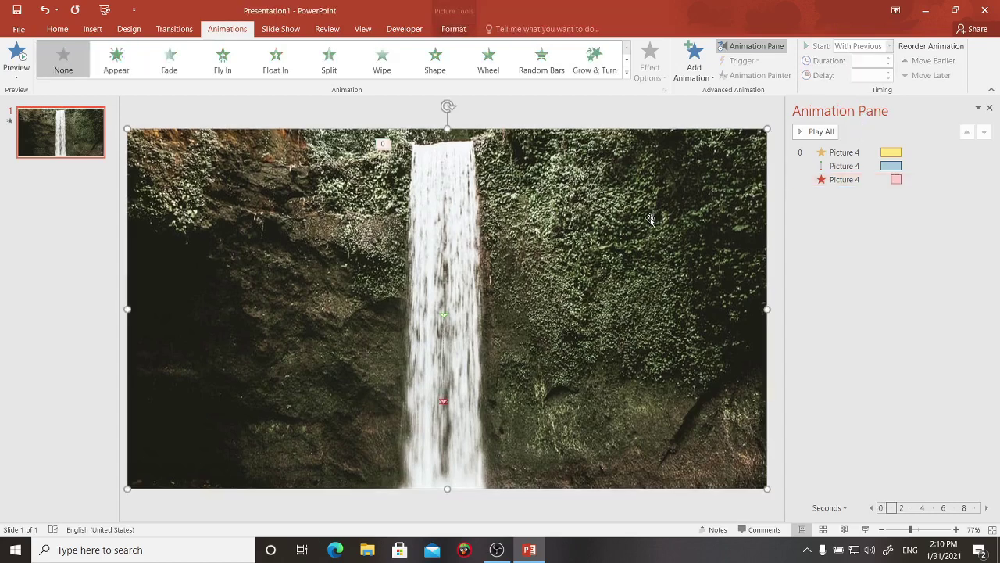
click(452, 267)
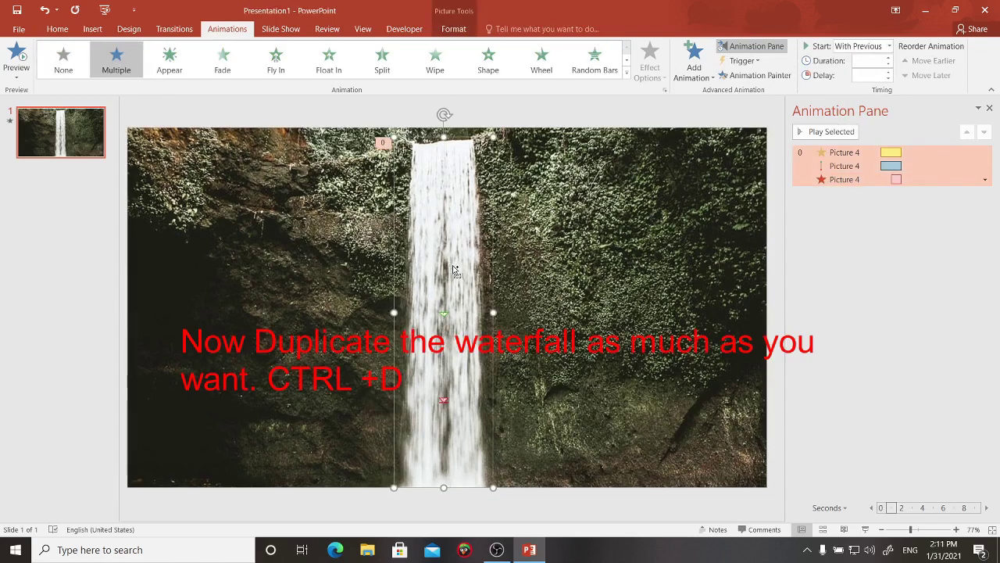
key(ctrl+d)
key(ctrl+d)
key(ctrl+d)
key(ctrl+d)
key(ctrl+d)
key(ctrl+d)
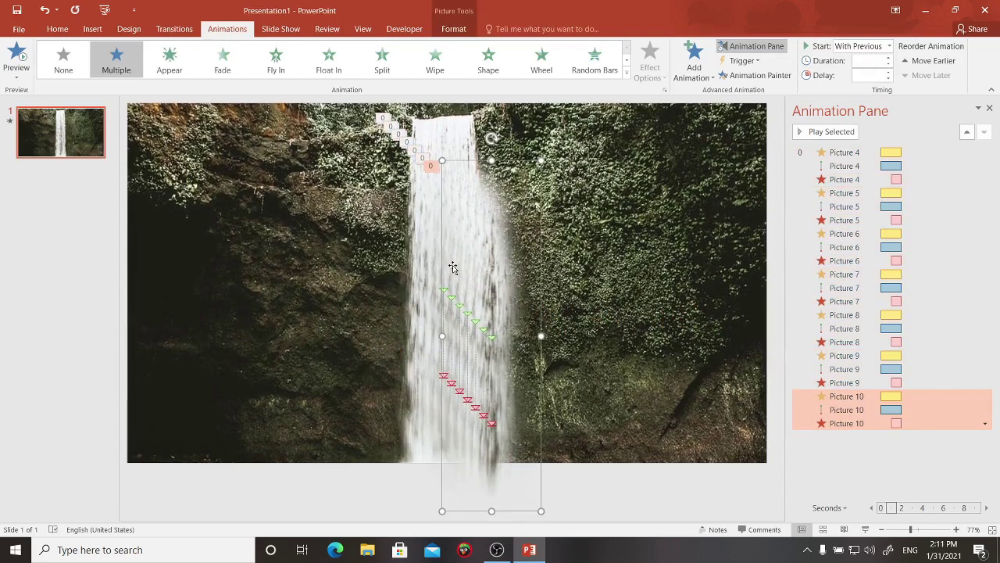
key(ctrl+d)
key(ctrl+d)
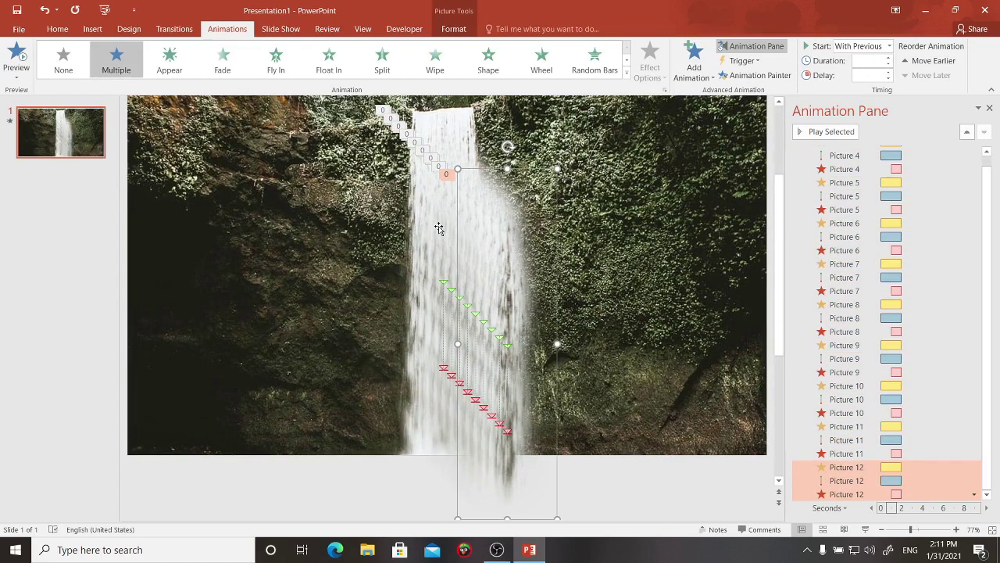
key(ctrl+a)
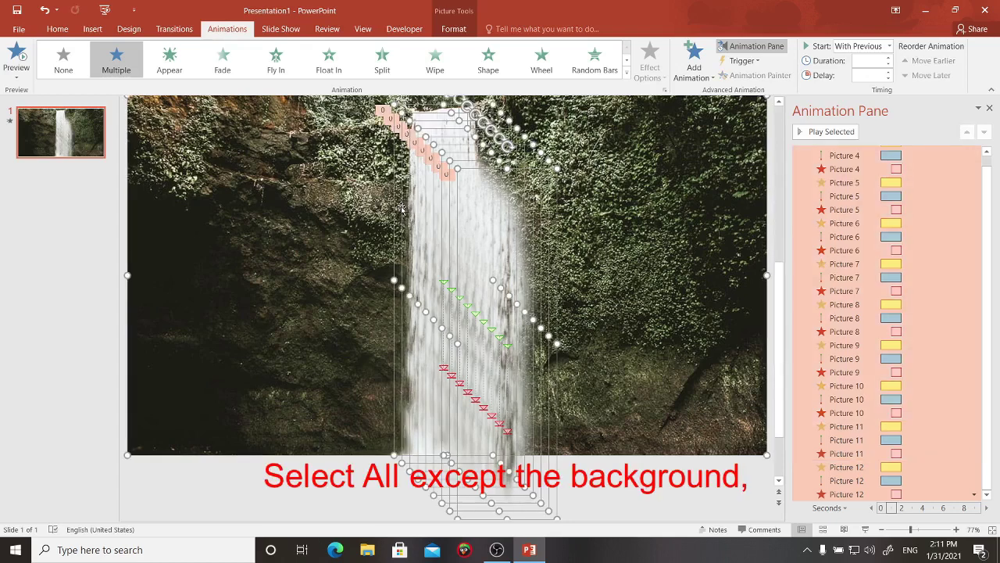
ctrl+click(285, 234)
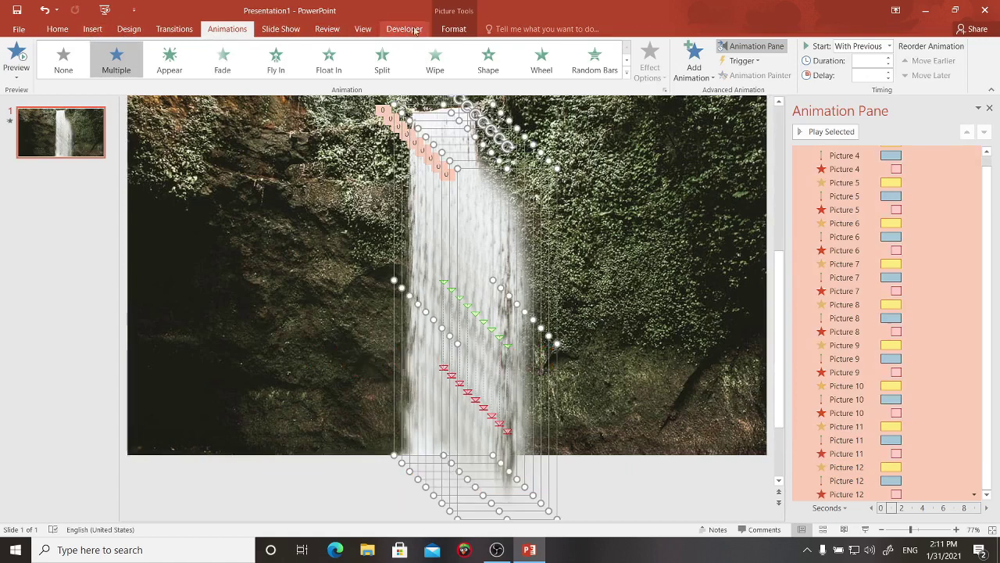
Step: Align all waterfall copies left and top over the original, then select Picture 12's animations
click(453, 29)
click(807, 47)
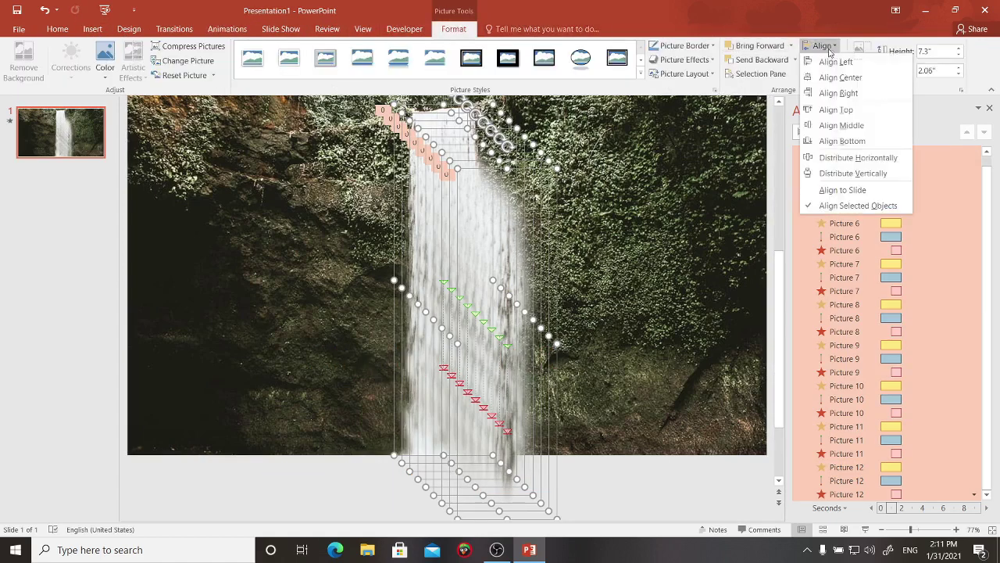
click(828, 54)
click(821, 46)
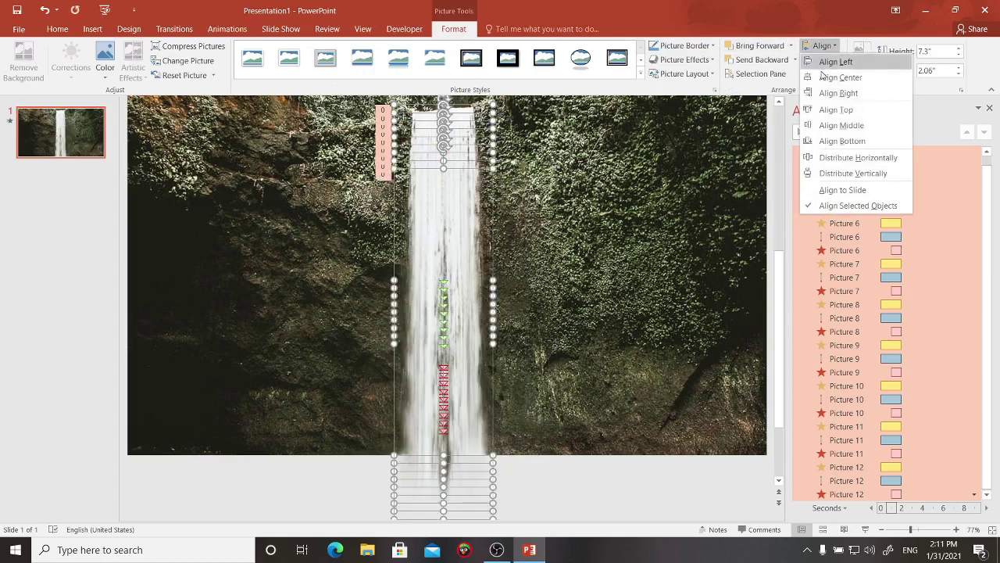
click(828, 114)
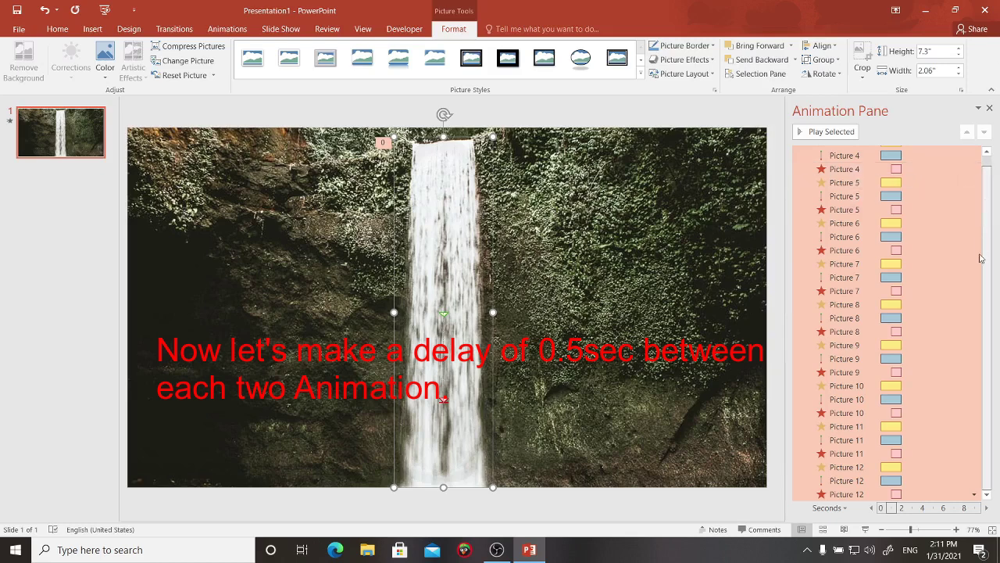
click(868, 494)
shift+click(852, 481)
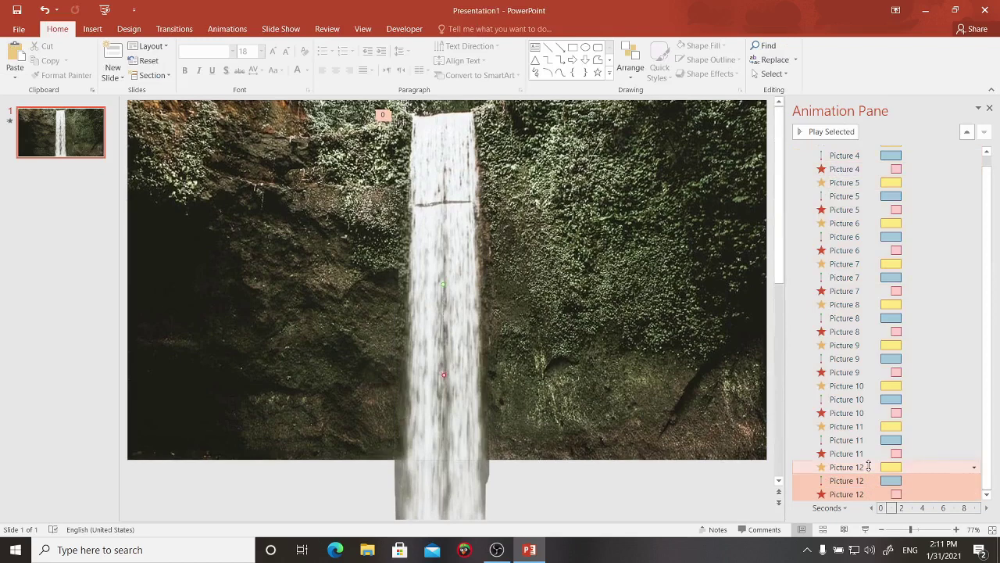
Step: Give Picture 11's three animations a 0.5 s delay and Picture 10's a 1 s delay
shift+click(851, 466)
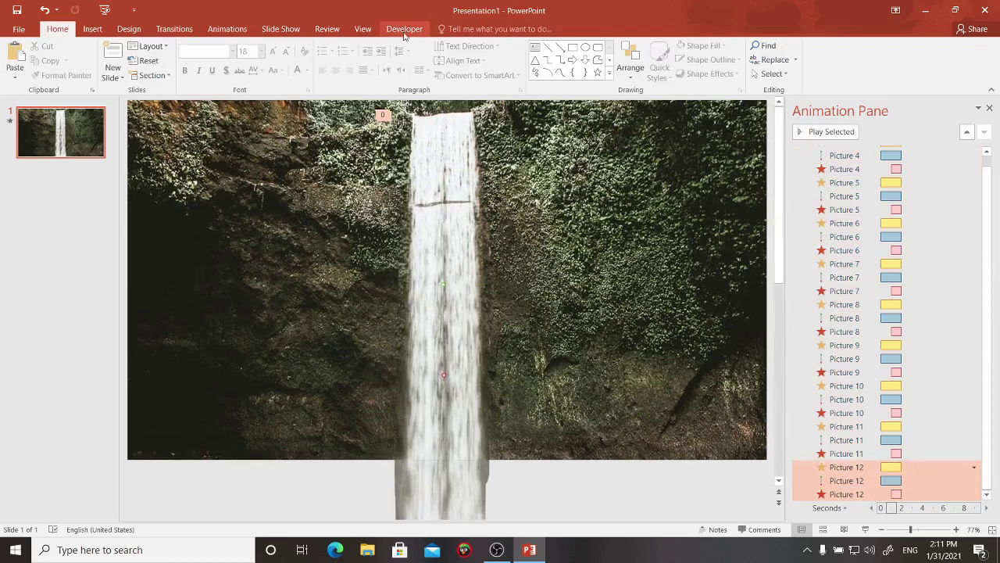
click(227, 29)
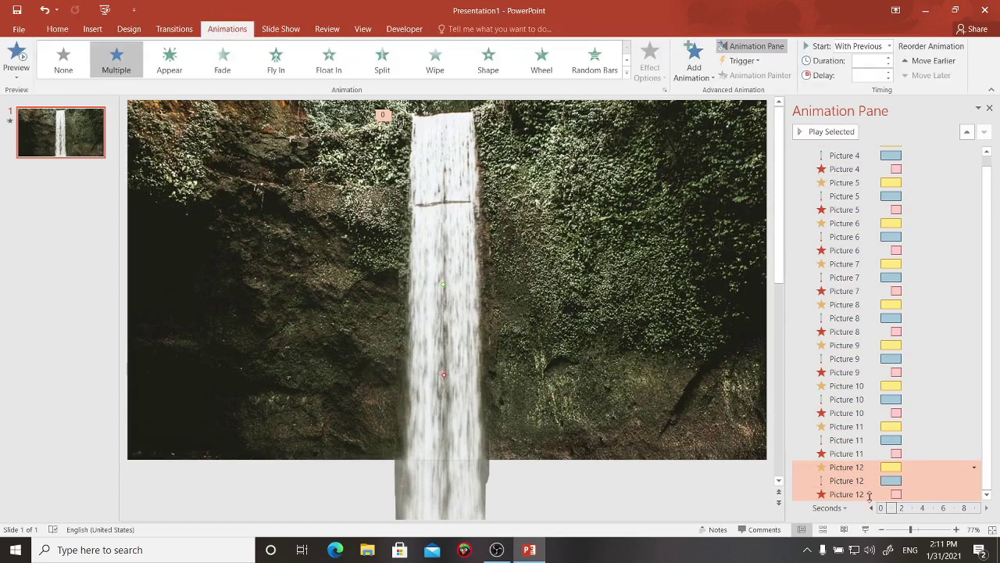
click(851, 453)
shift+click(852, 440)
shift+click(851, 426)
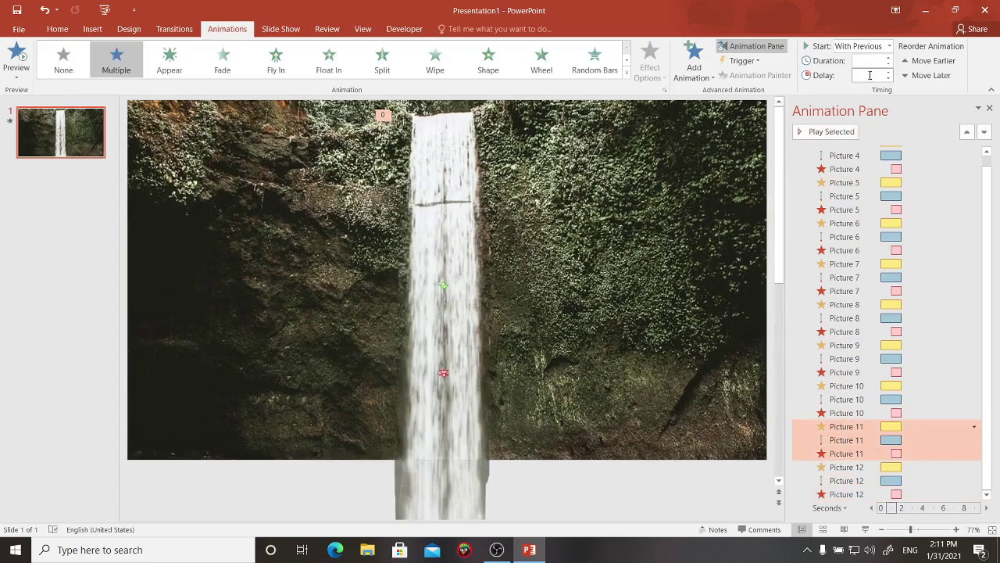
text(0.5)
key(Return)
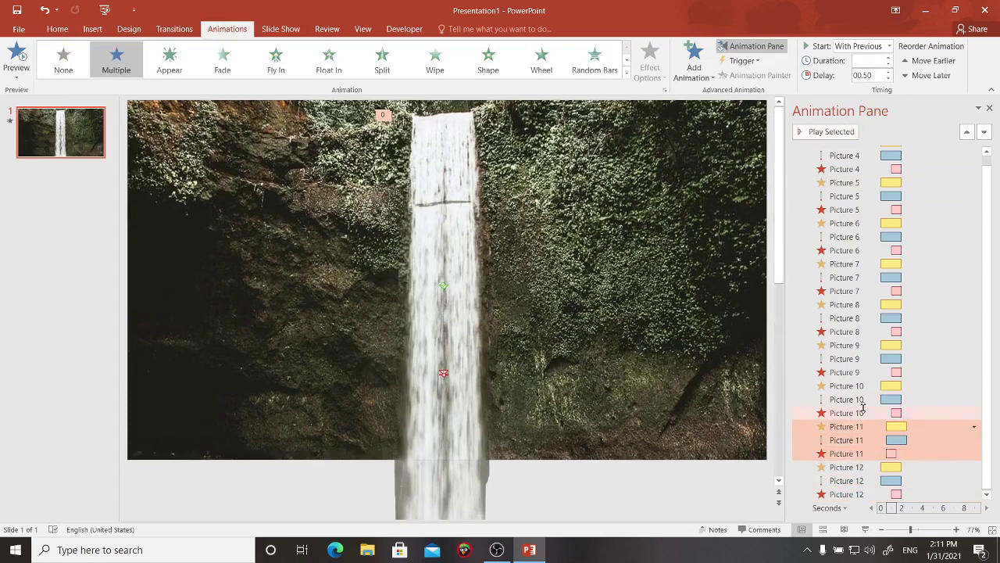
click(860, 413)
shift+click(859, 386)
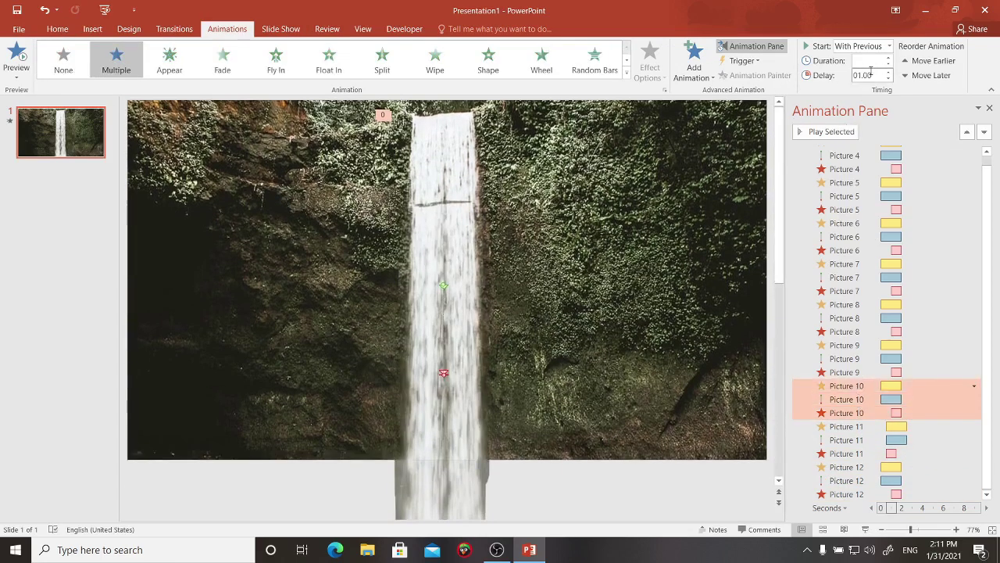
key(Return)
Step: Delay the animations of Pictures 9, 8 and 7 by 1.5, 2 and 2.5 seconds
click(850, 372)
shift+click(848, 345)
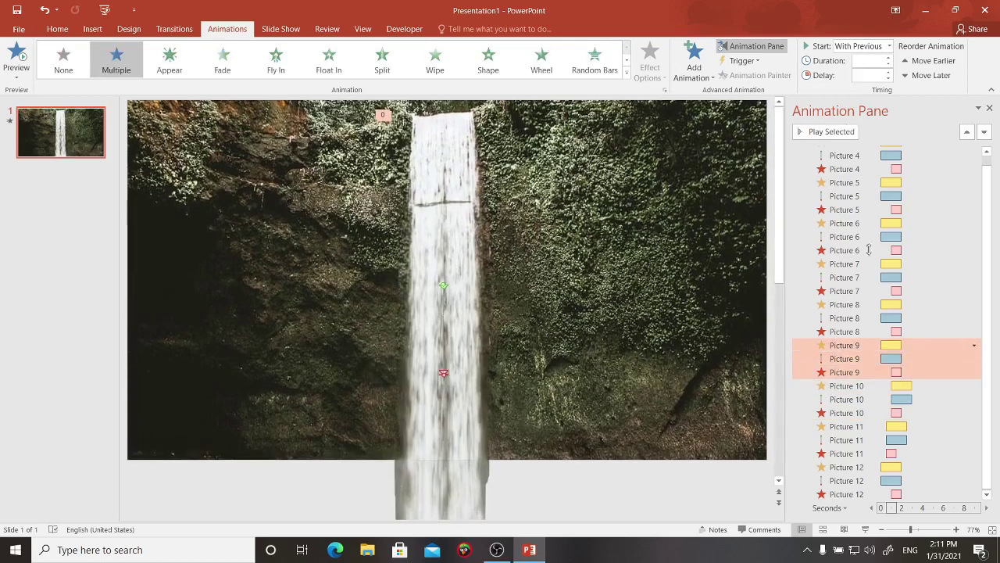
text(1)
key(Return)
click(851, 332)
shift+click(852, 304)
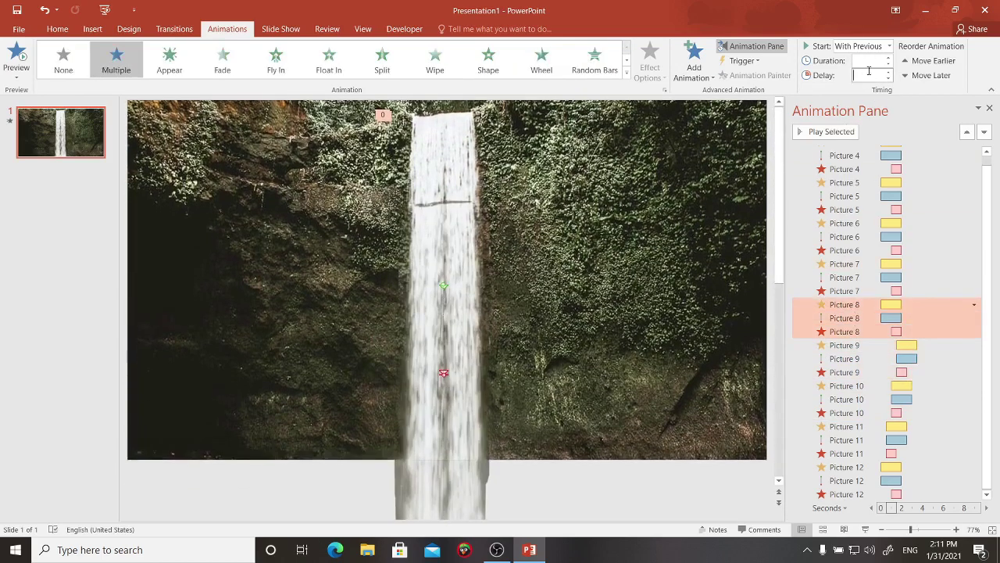
click(863, 290)
shift+click(848, 264)
key(Return)
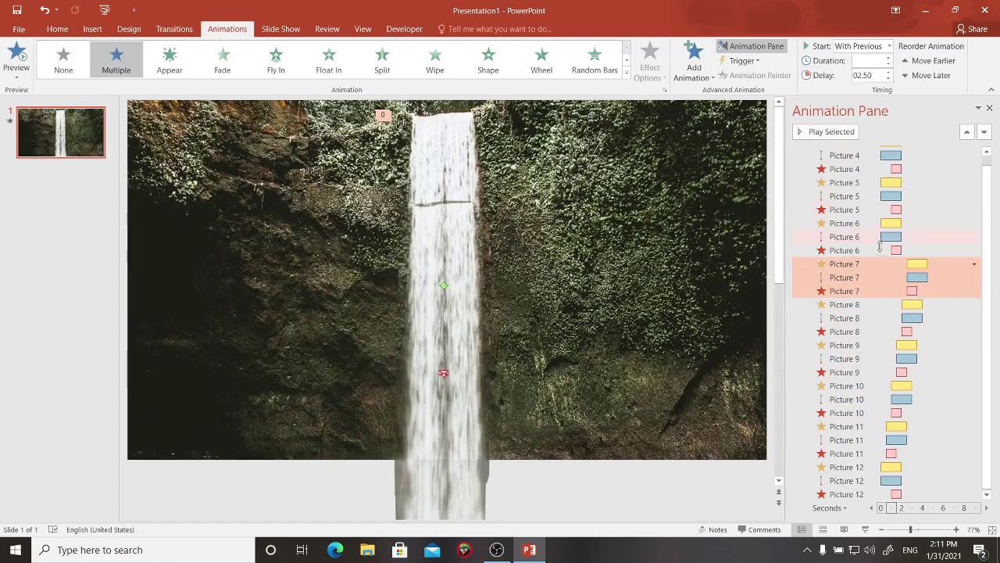
Step: Delay the animations of Pictures 6, 5 and 4 by 3, 3.5 and 4 seconds
click(863, 250)
shift+click(848, 223)
text(2)
key(Return)
click(867, 210)
shift+click(859, 182)
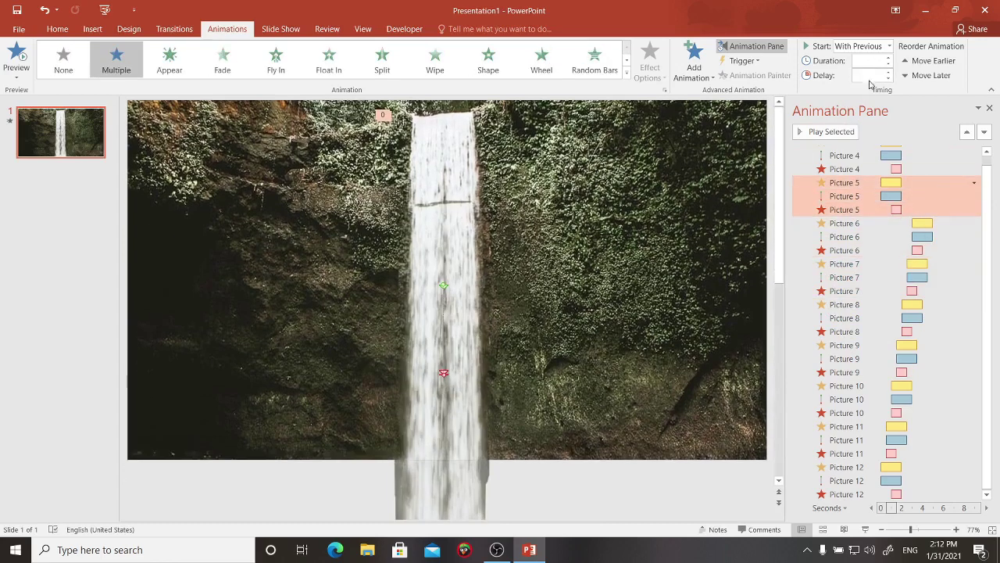
key(Return)
click(860, 169)
shift+click(848, 145)
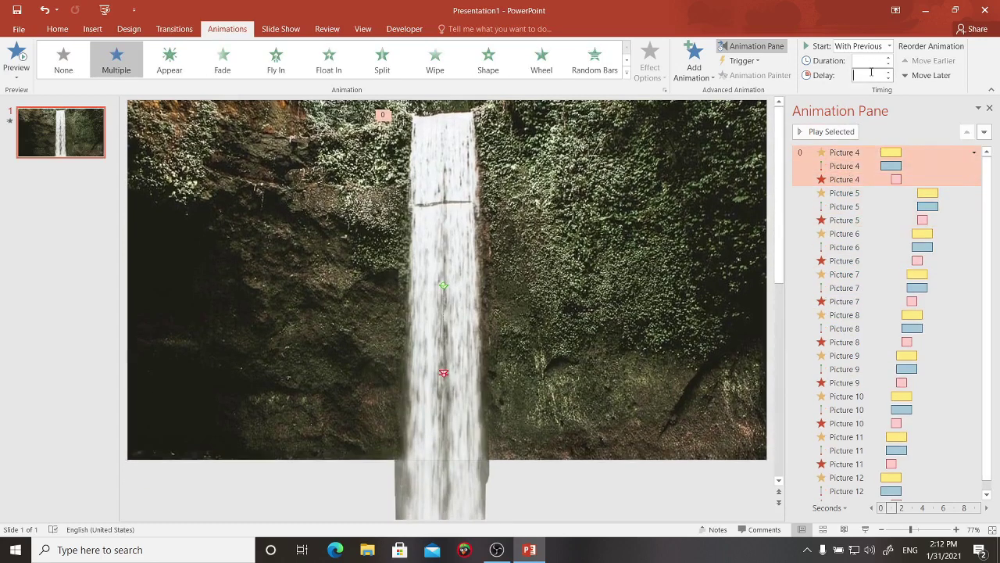
text(4)
key(Return)
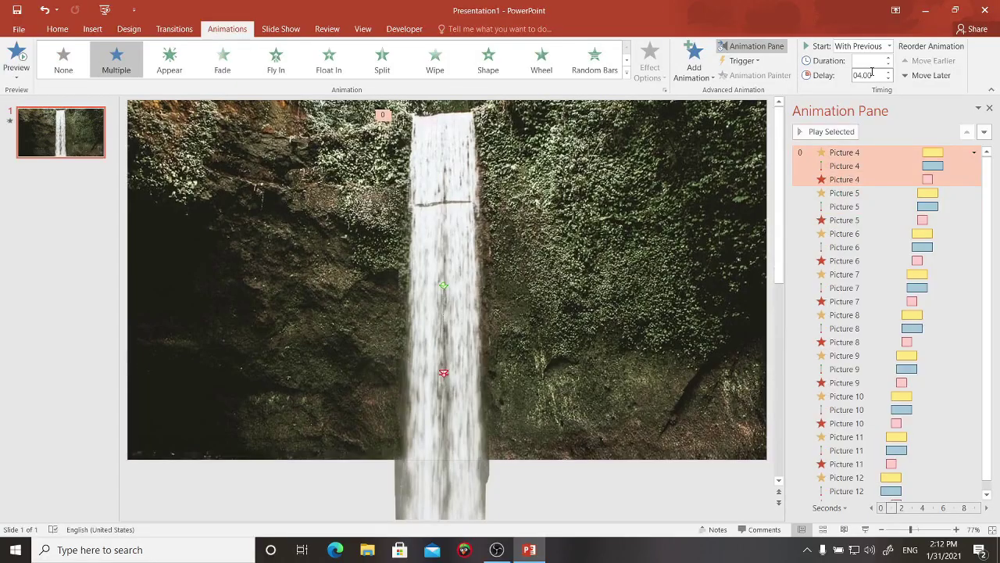
Step: Shift the fade-outs of Pictures 4 through 9 so each ends with its downward motion
click(844, 180)
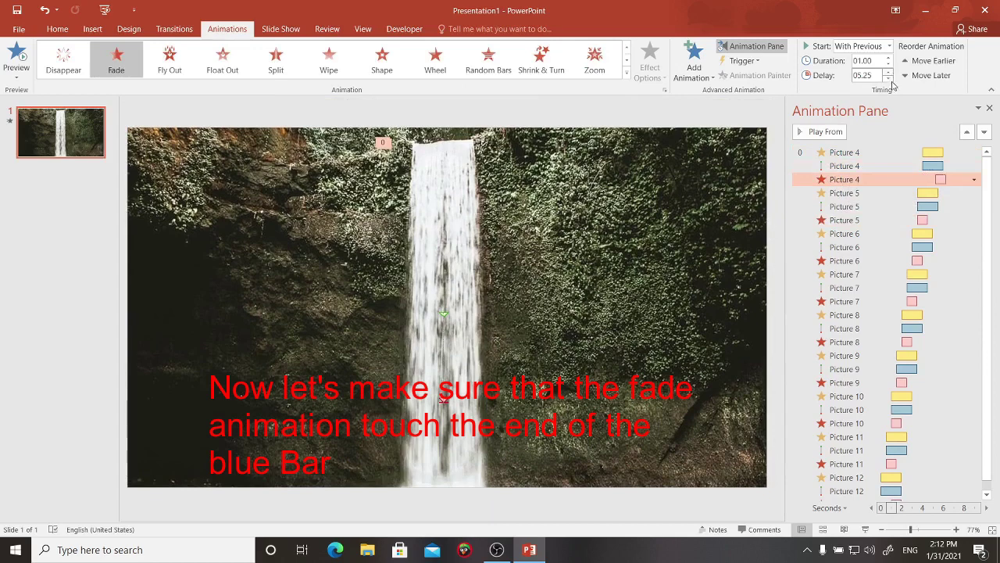
click(923, 220)
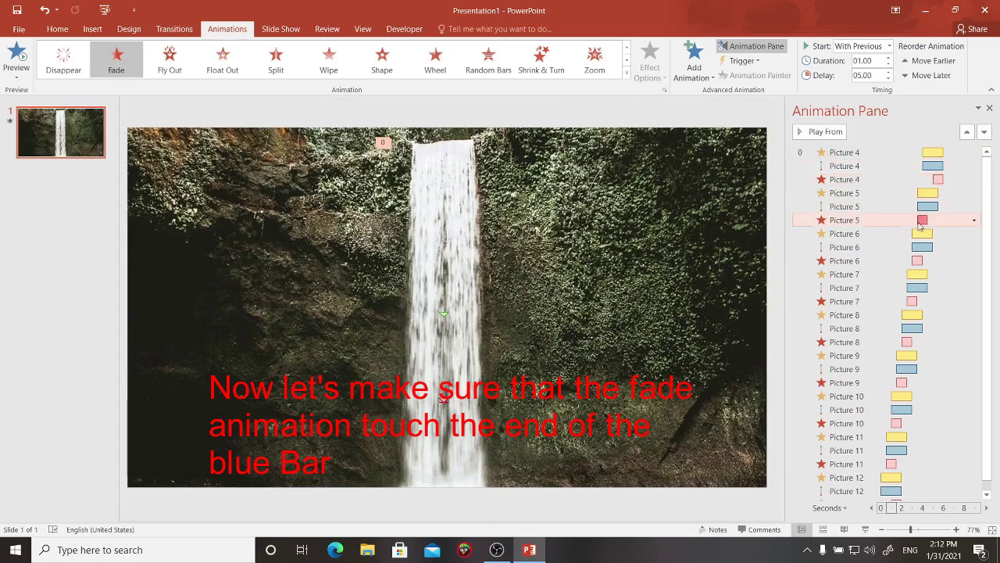
click(889, 72)
click(898, 259)
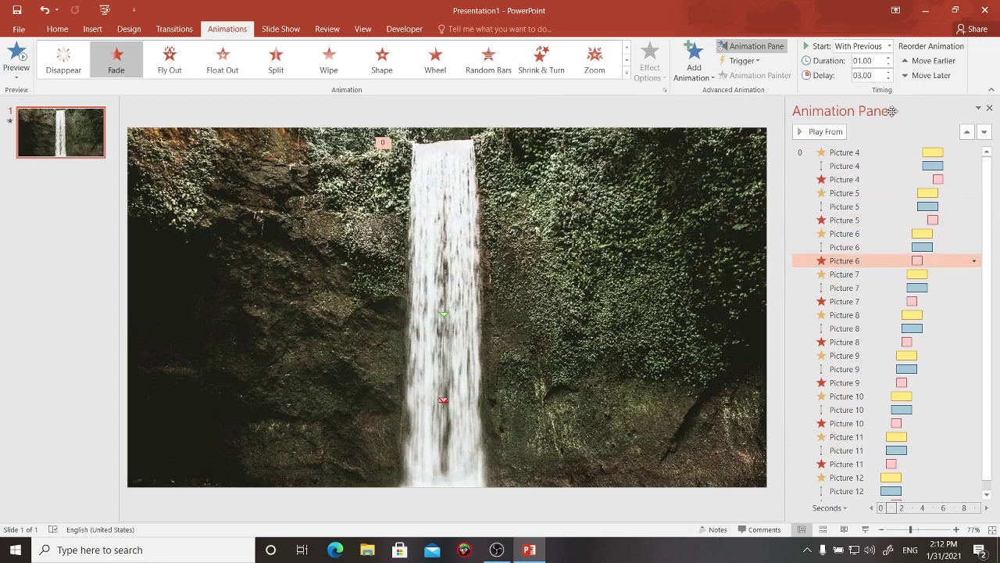
drag(912, 301, 922, 300)
click(909, 341)
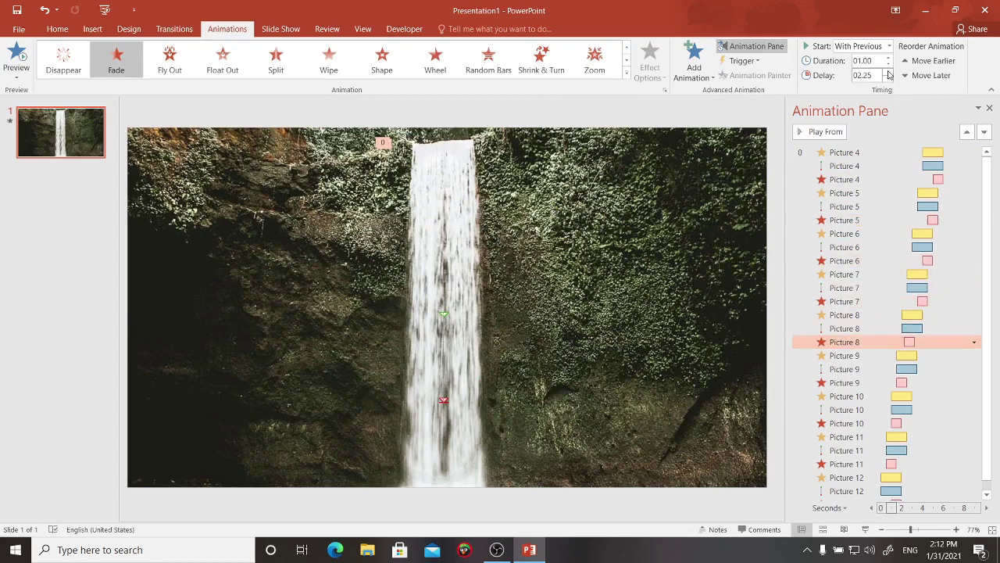
click(899, 382)
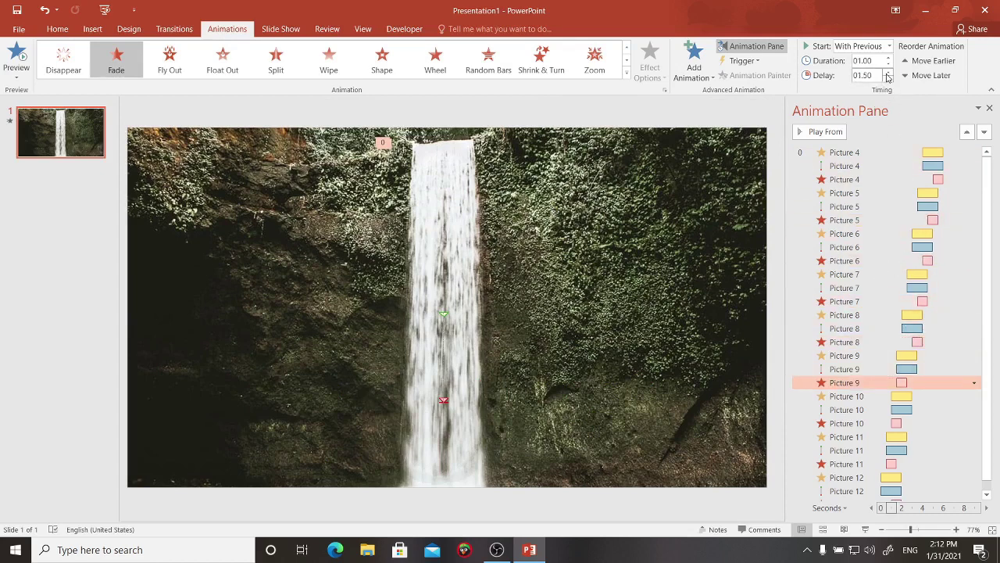
click(889, 72)
Step: Line up the fade-outs of Pictures 10–12 with their motion ends and preview all animations
click(882, 423)
click(889, 72)
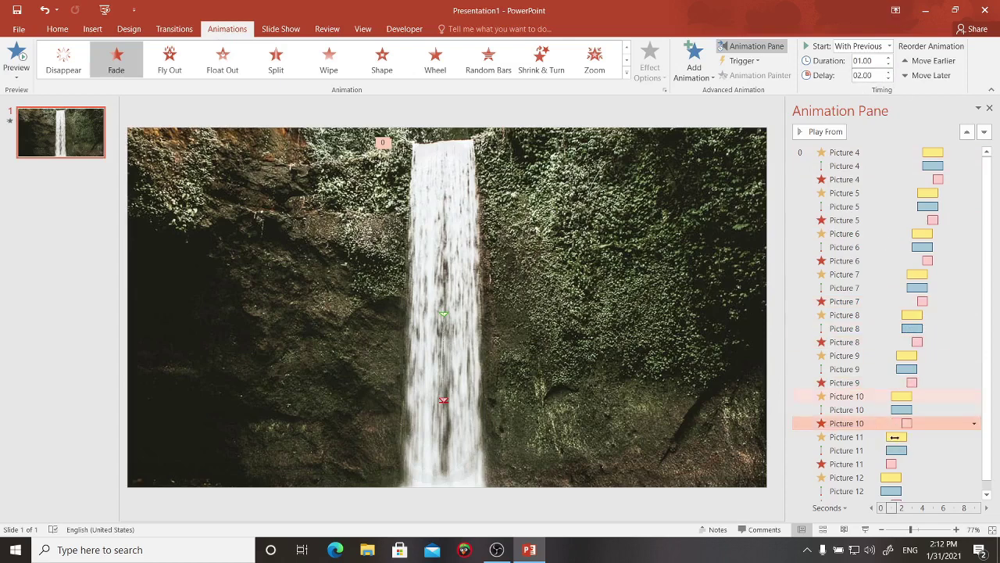
click(891, 464)
click(889, 72)
click(891, 501)
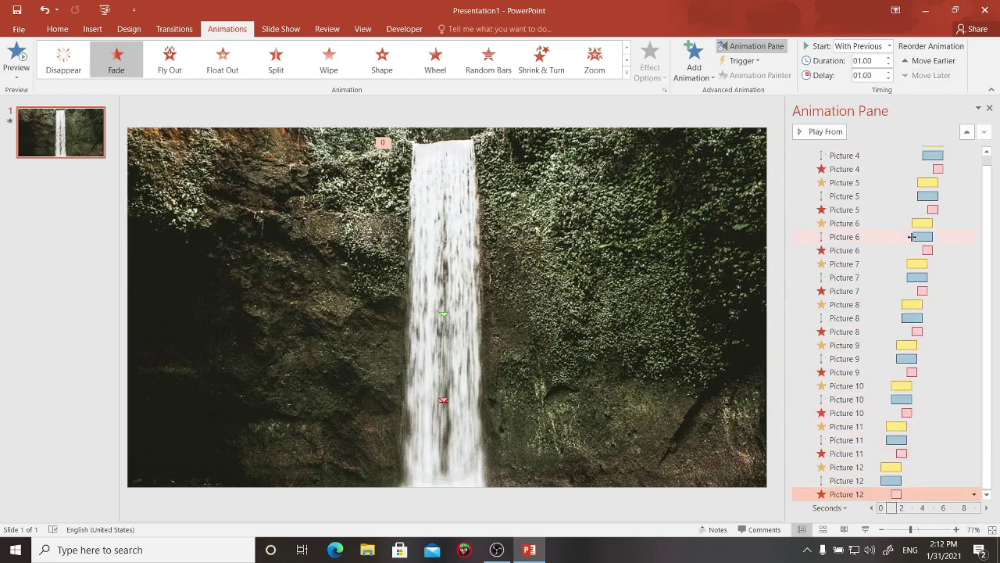
click(672, 188)
click(817, 131)
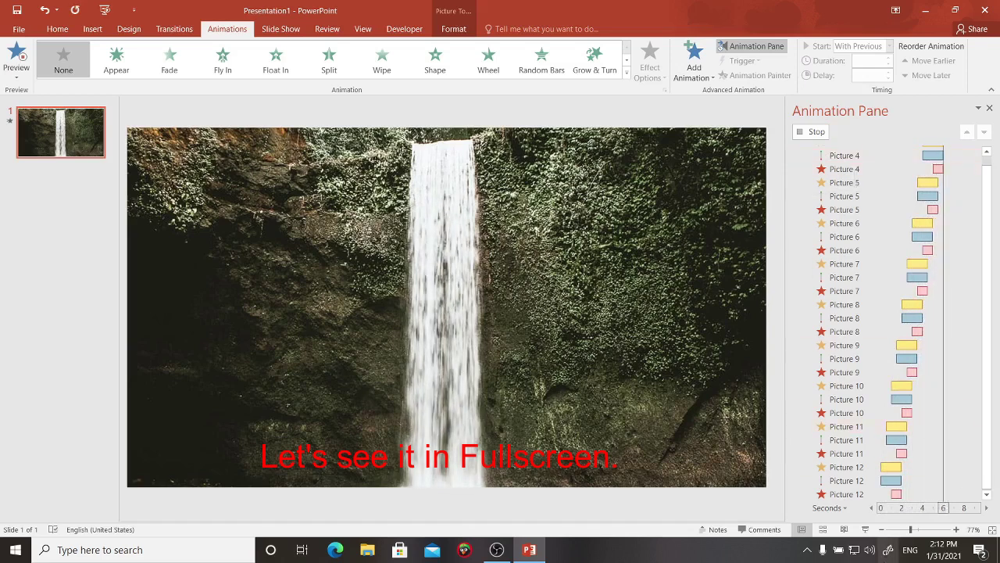
click(865, 529)
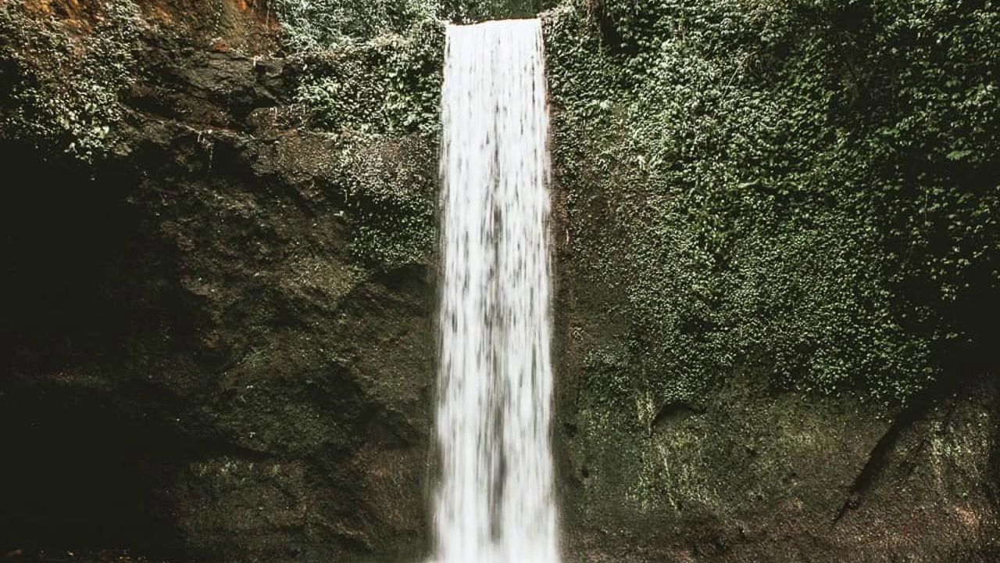
key(Escape)
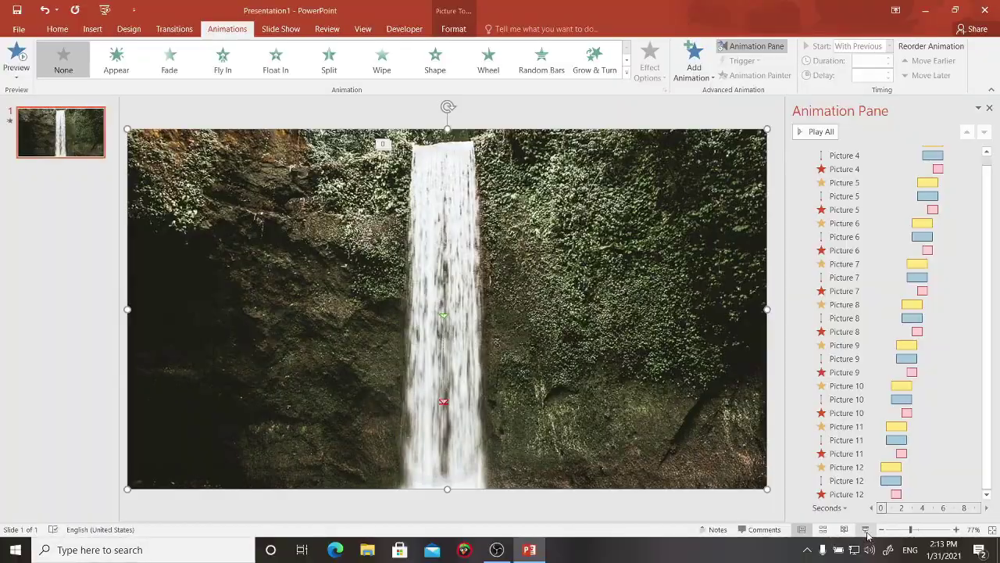
key(F5)
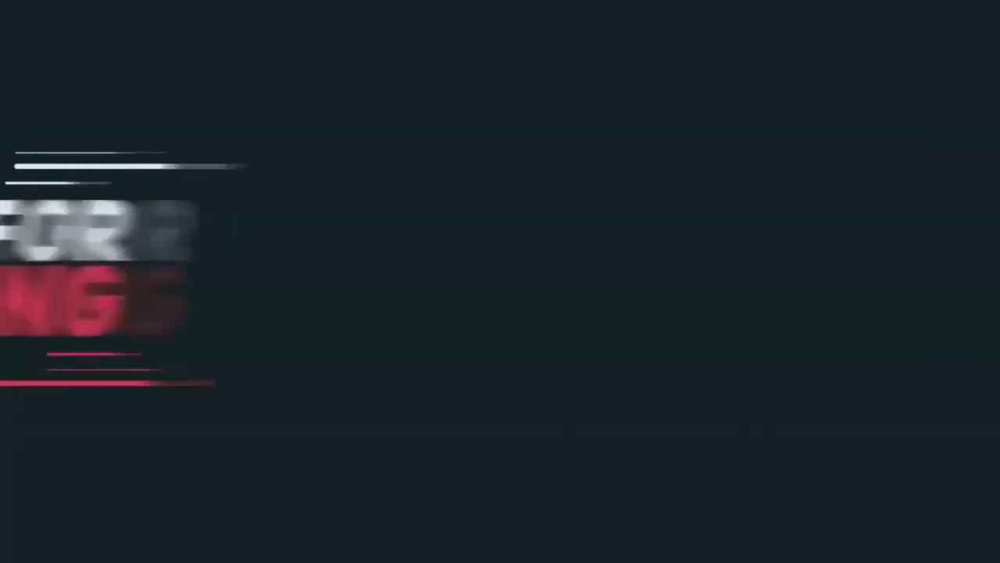